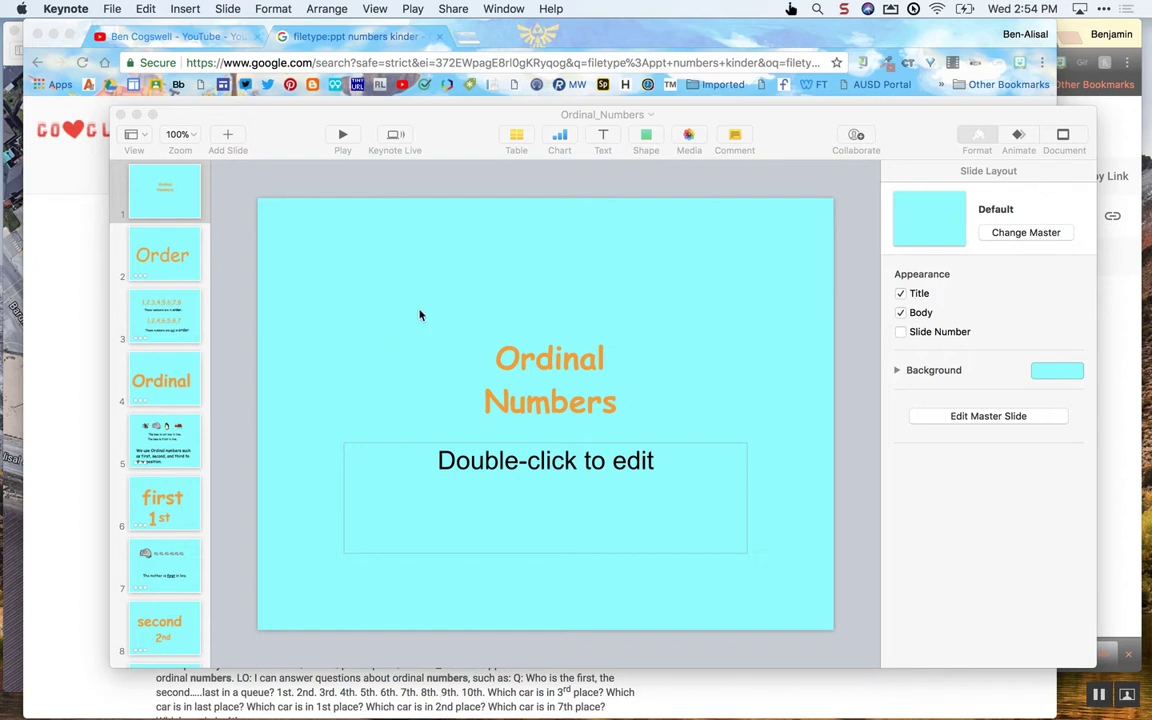
# Bring the Google results for 'filetype:ppt numbers kinder' in front of Keynote, then open Screencastify's recording options
pyautogui.click(611, 45)
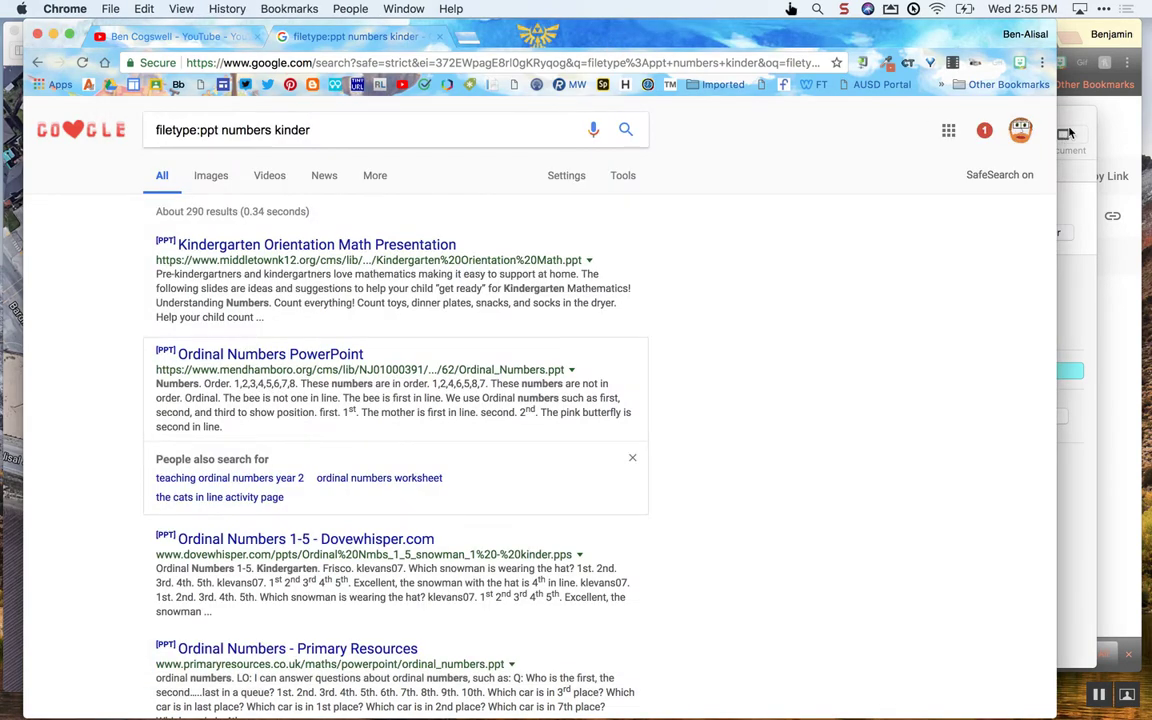
pyautogui.press('super+Tab')
pyautogui.click(831, 35)
pyautogui.press('super+Tab')
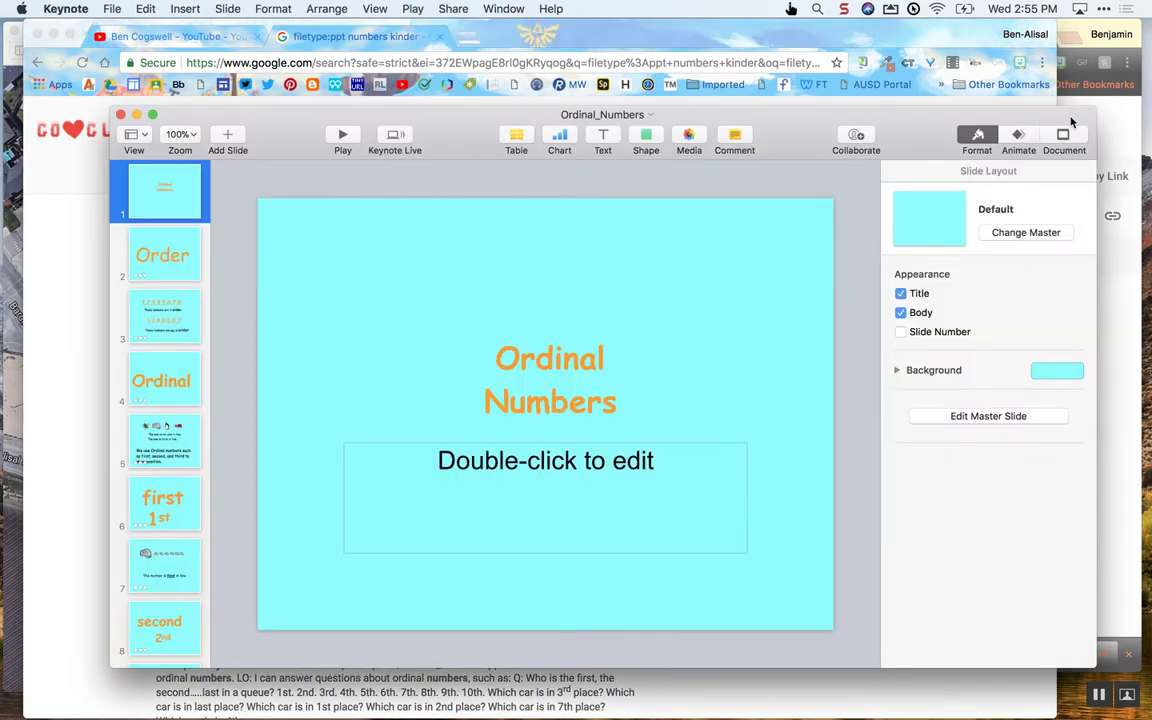
pyautogui.click(908, 35)
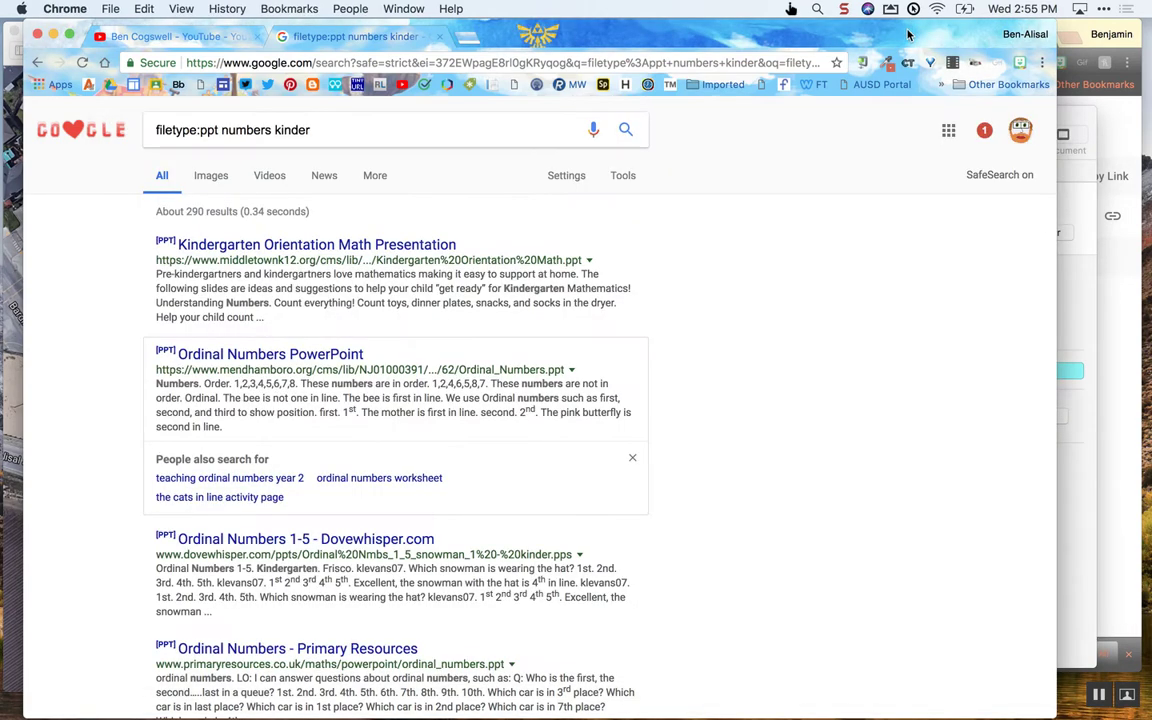
pyautogui.click(953, 63)
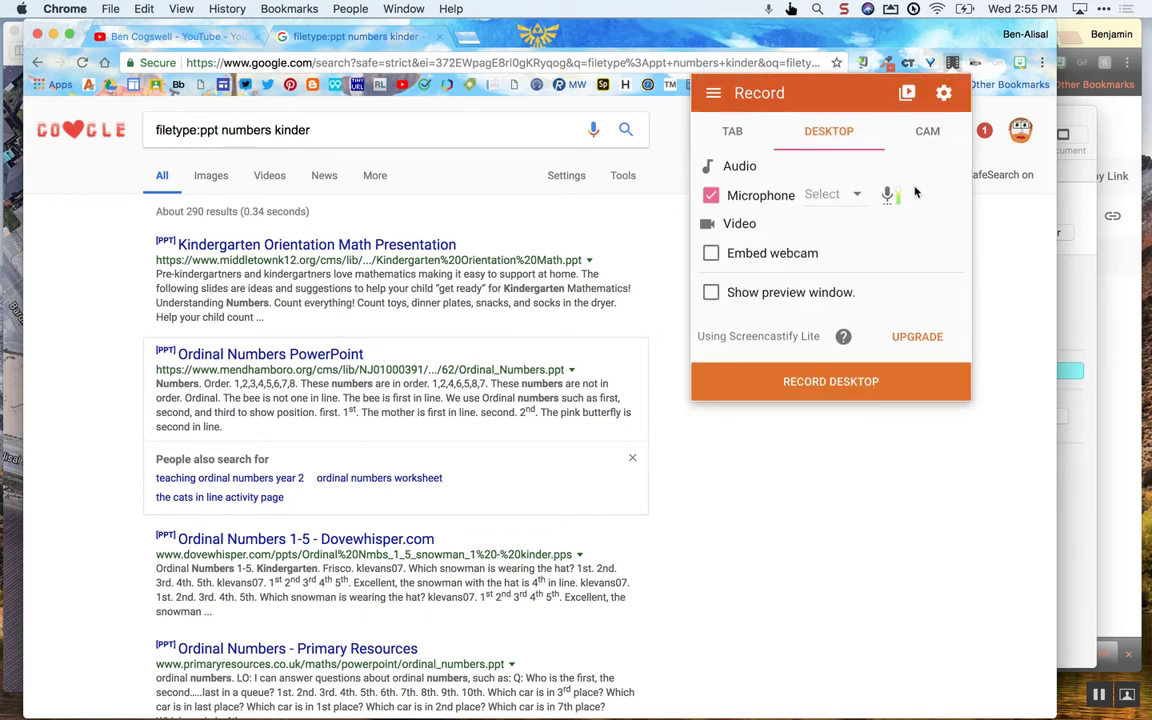
# Start a Screencastify recording of the entire screen, then bring the Ordinal_Numbers deck in Keynote to the front
pyautogui.click(848, 388)
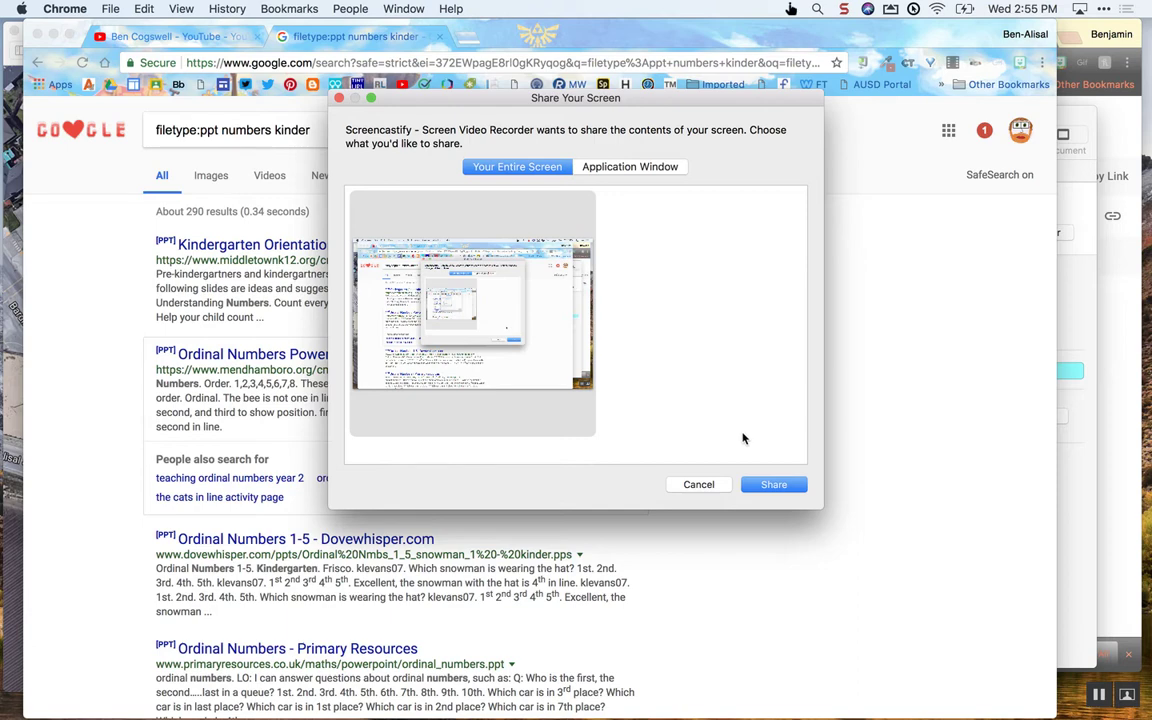
pyautogui.click(765, 487)
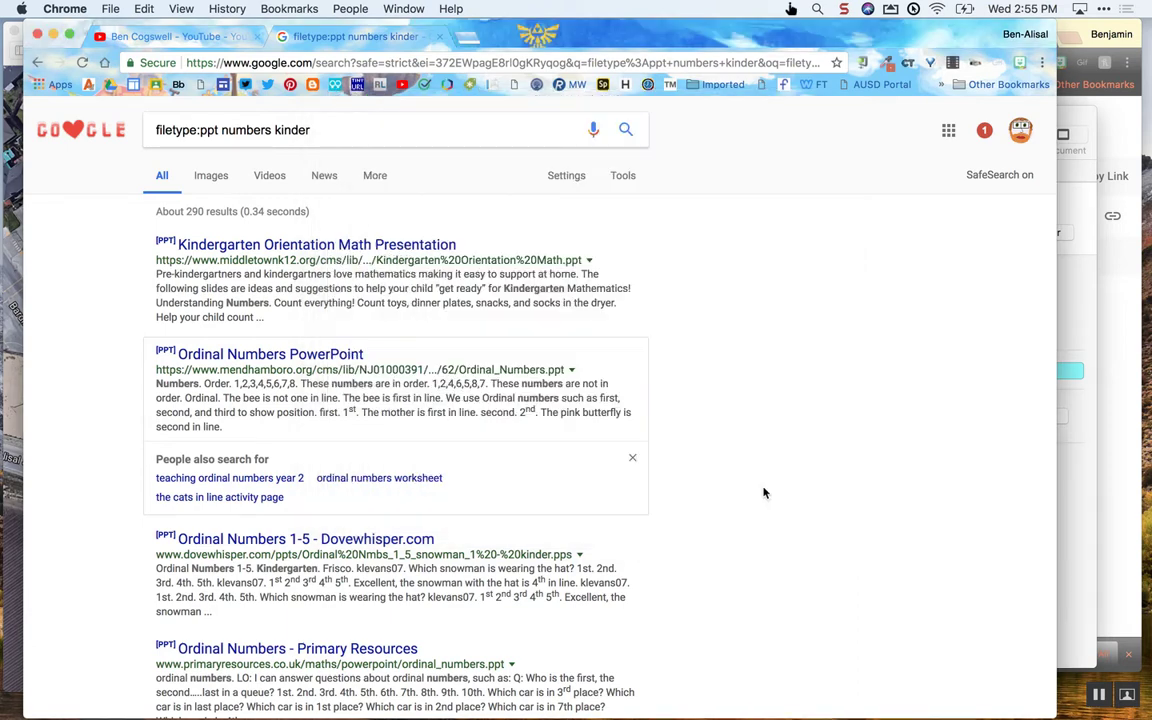
pyautogui.click(1078, 312)
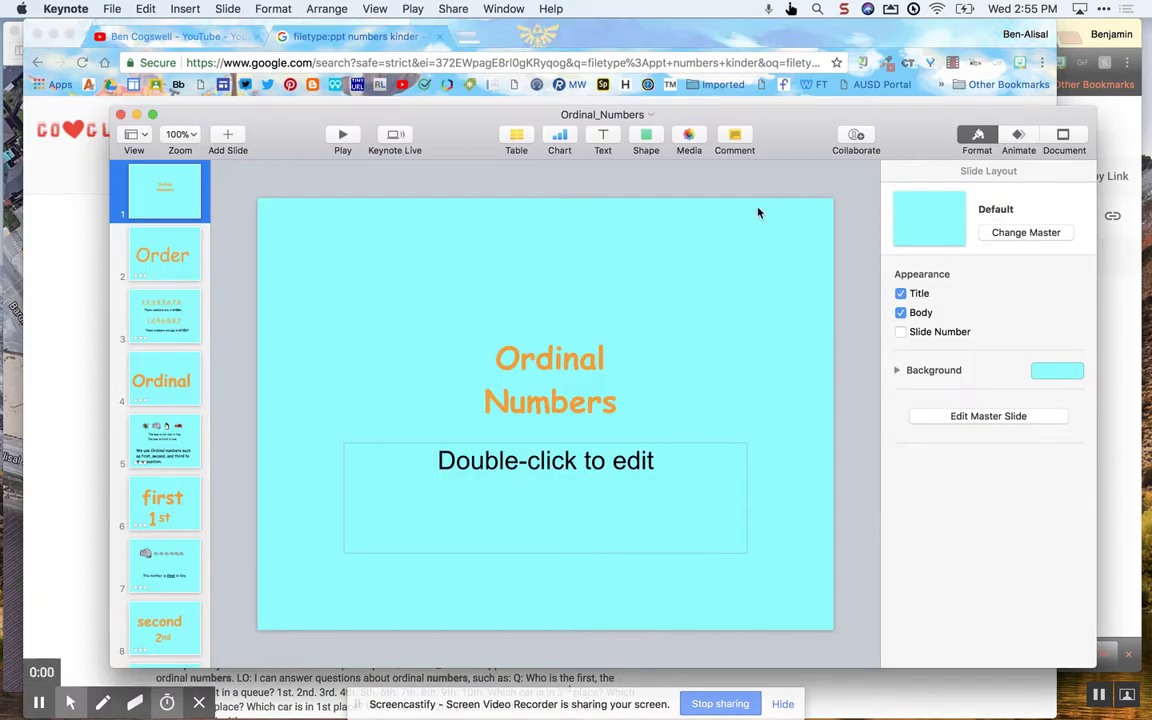
# Play the Ordinal Numbers slideshow from the title slide, advance it, then stop the recording
pyautogui.click(341, 138)
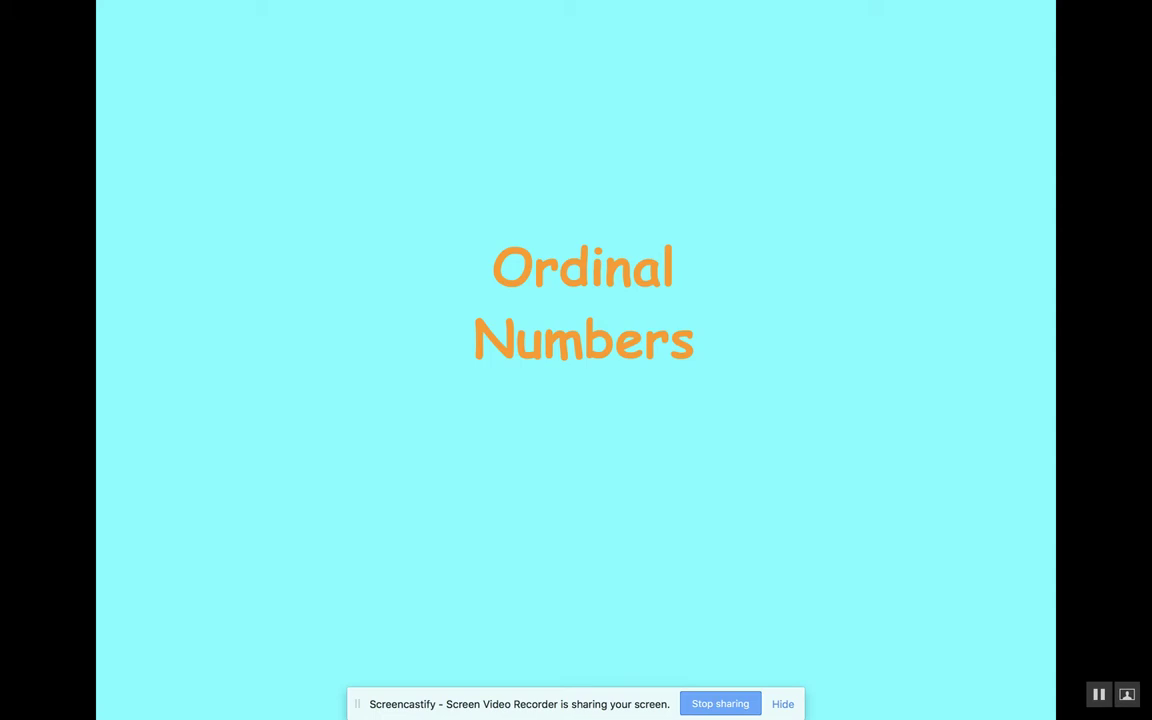
pyautogui.press('Right')
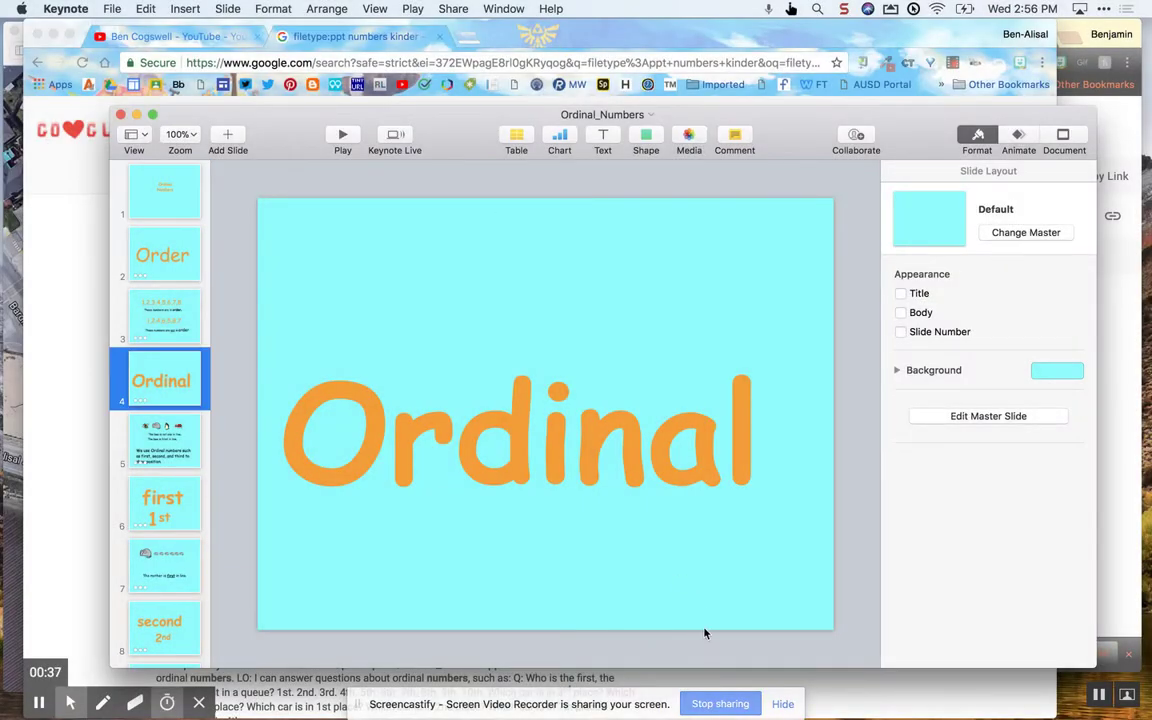
pyautogui.click(716, 704)
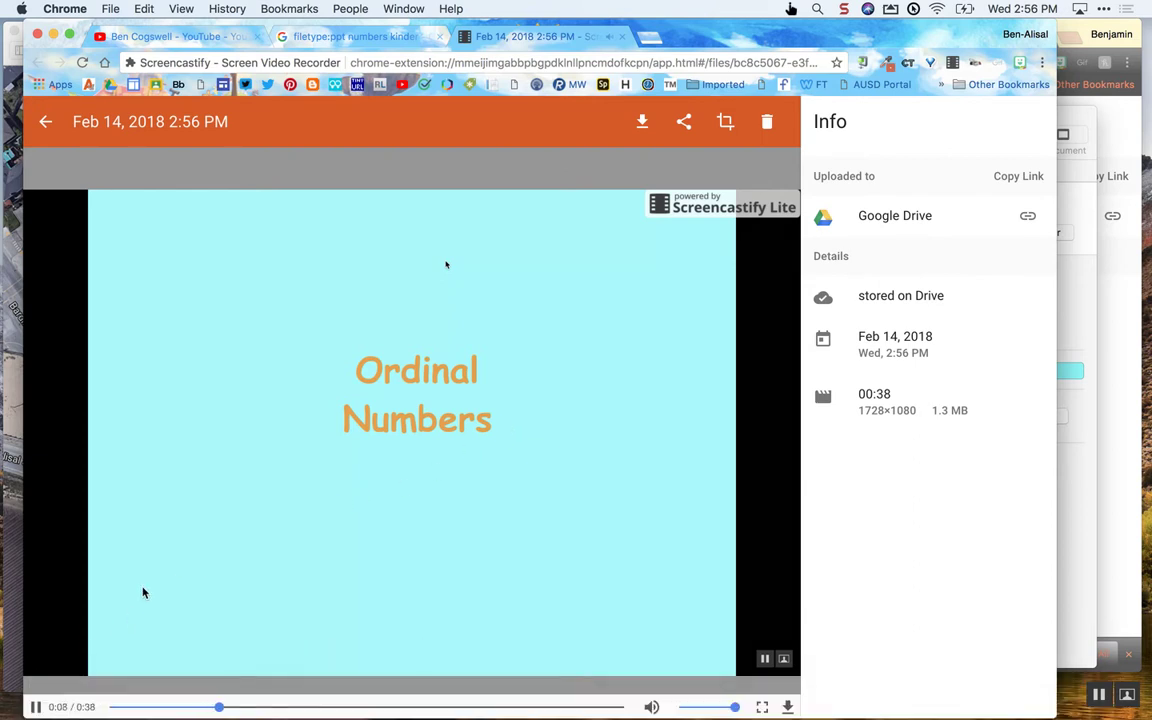
# Pause playback, retitle the recording 'Ordinal Numbers Practice', and bring up its share options
pyautogui.click(35, 706)
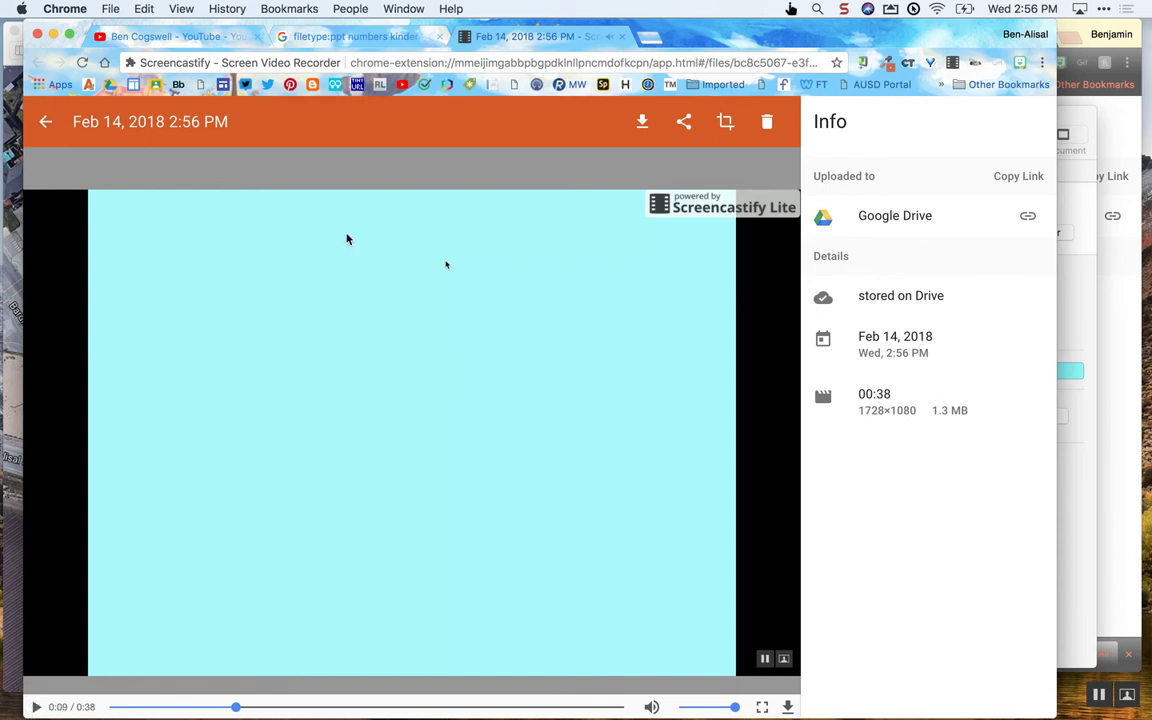
pyautogui.click(219, 122)
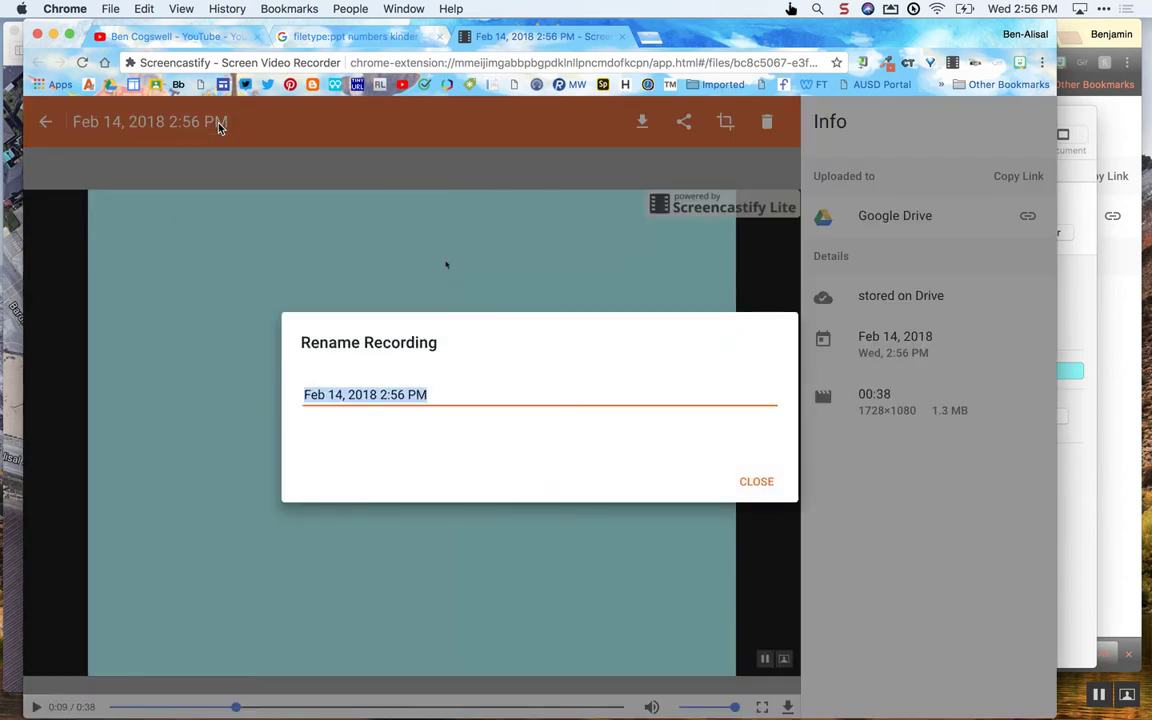
pyautogui.press('BackSpace')
pyautogui.write('Or')
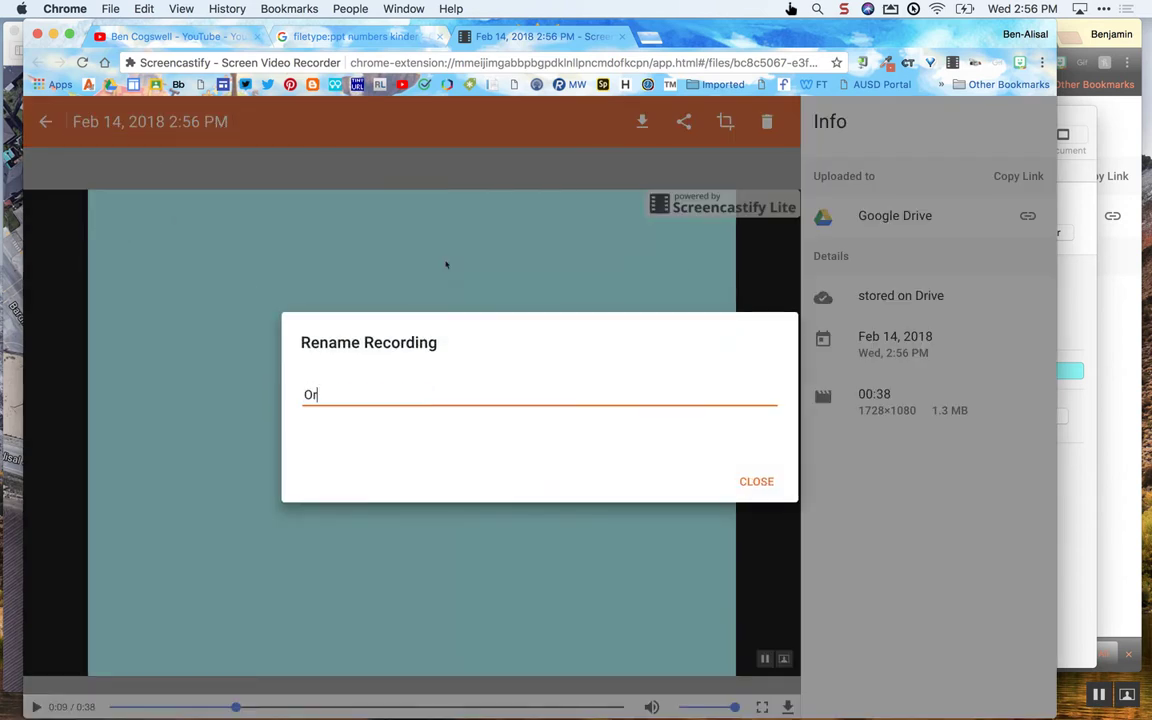
pyautogui.write('dinal Numbers Practice')
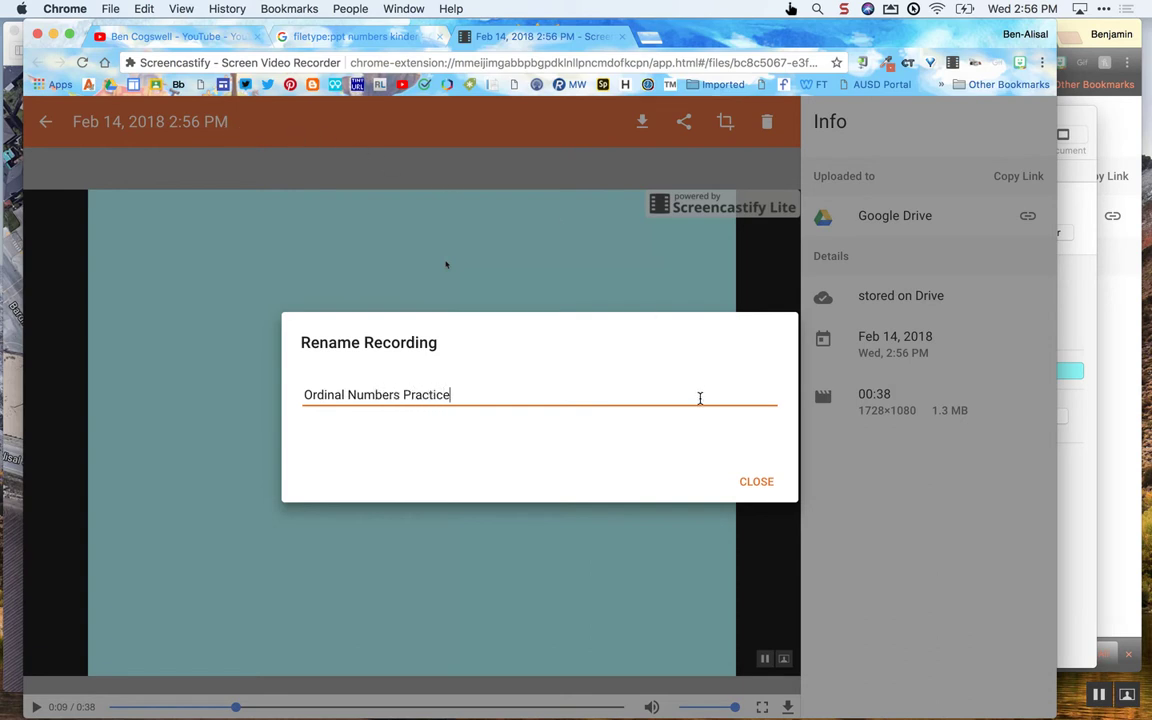
pyautogui.click(764, 484)
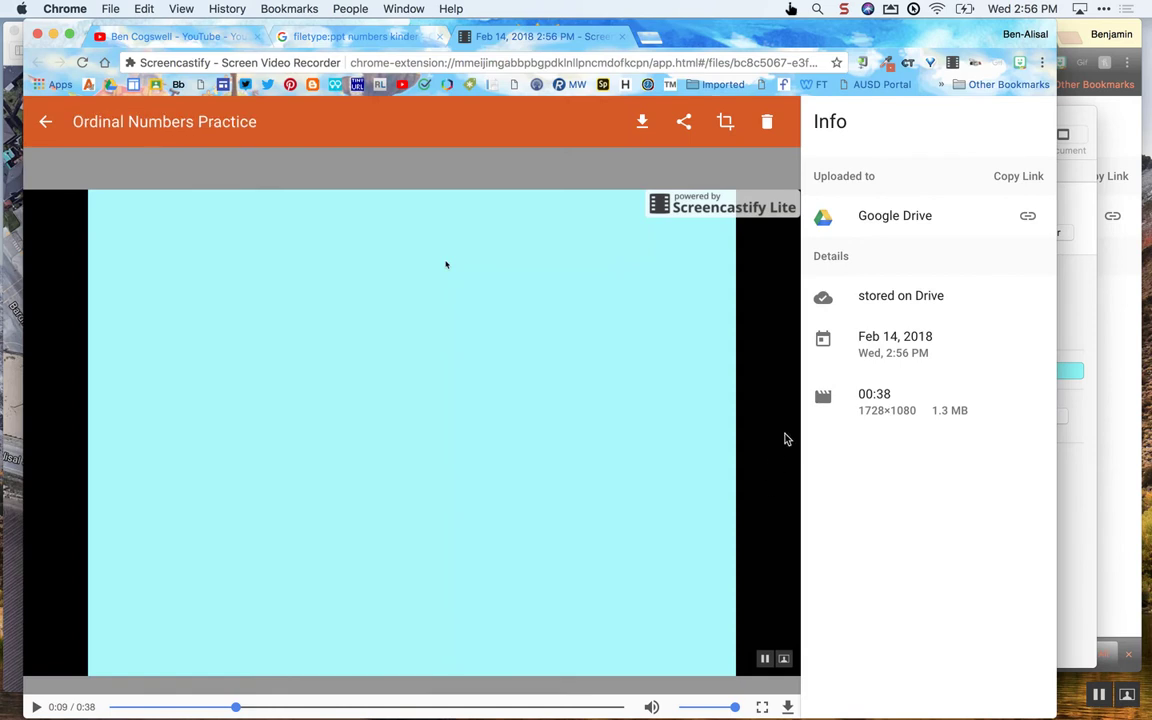
pyautogui.click(686, 124)
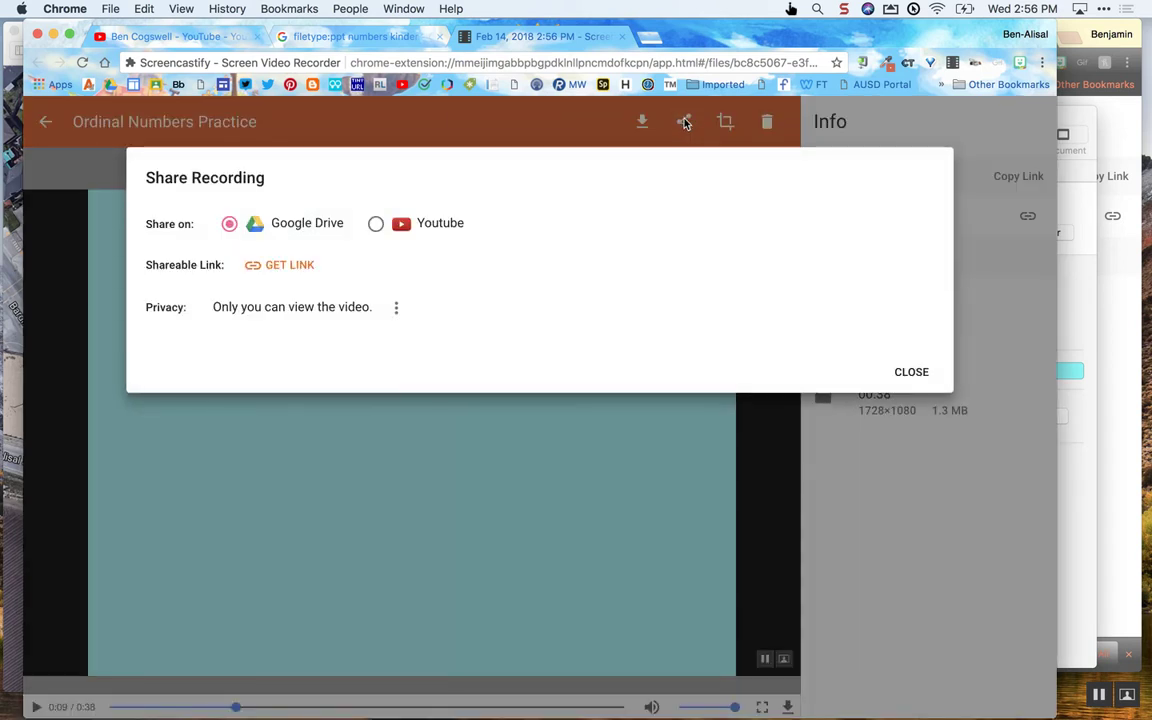
# Share the recording to YouTube on the selected channel with Unlisted privacy and upload it
pyautogui.click(377, 224)
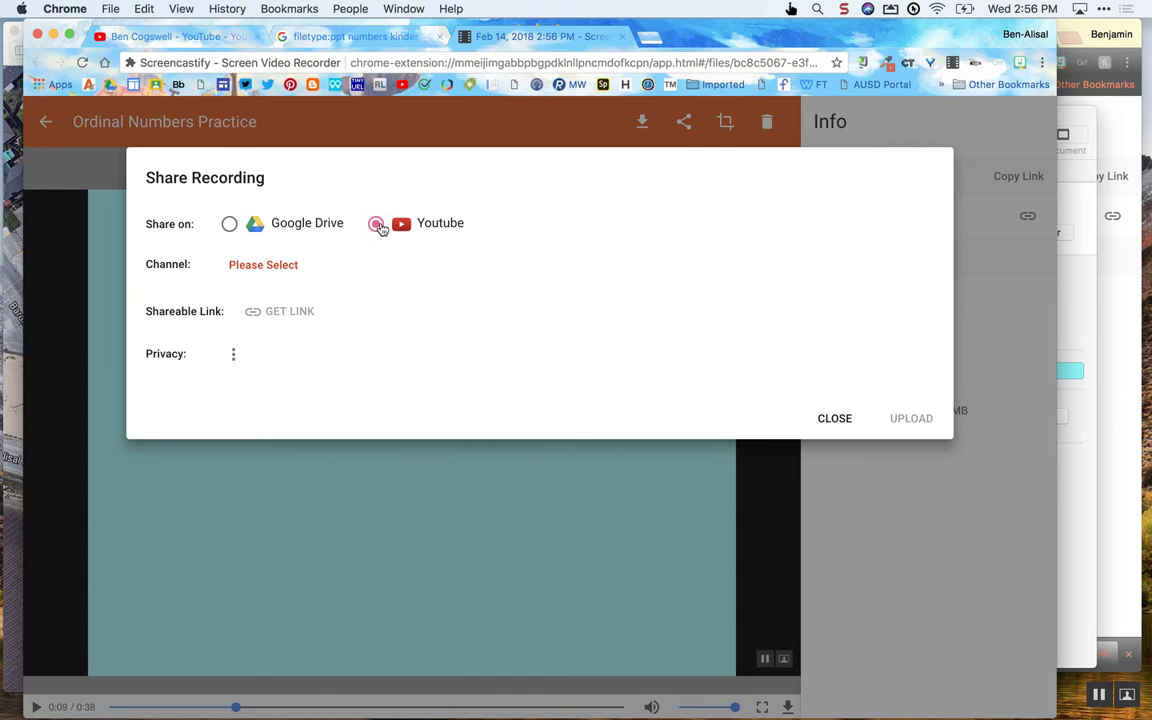
pyautogui.click(281, 268)
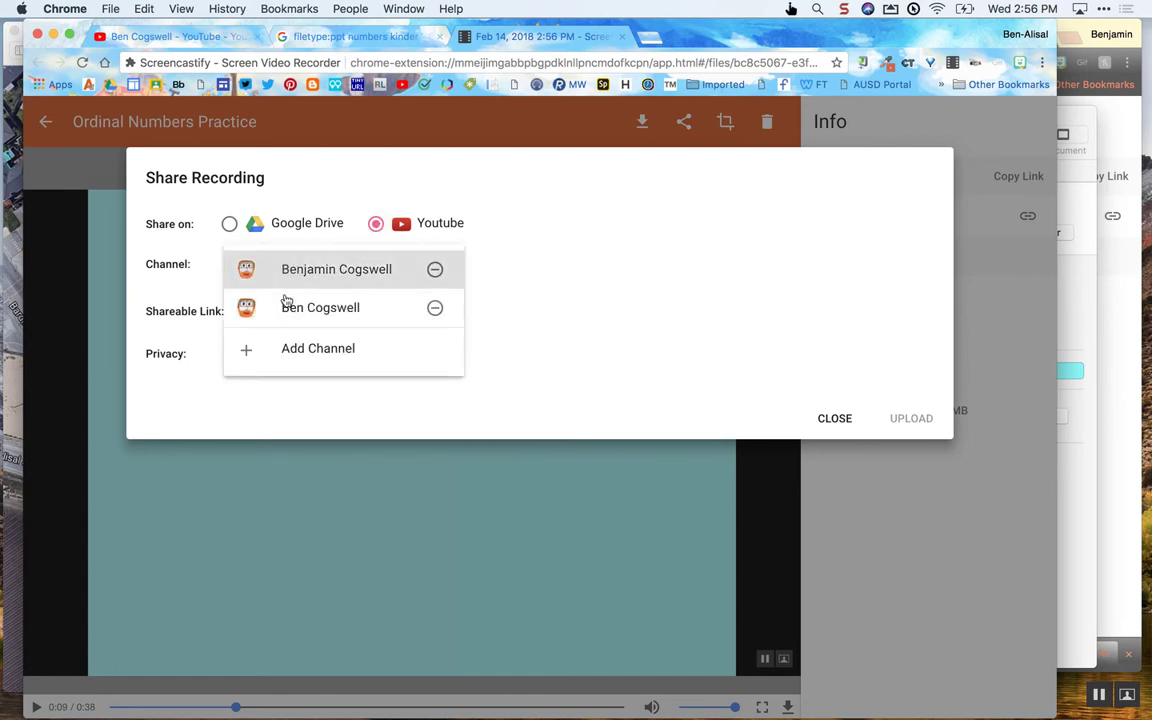
pyautogui.click(284, 307)
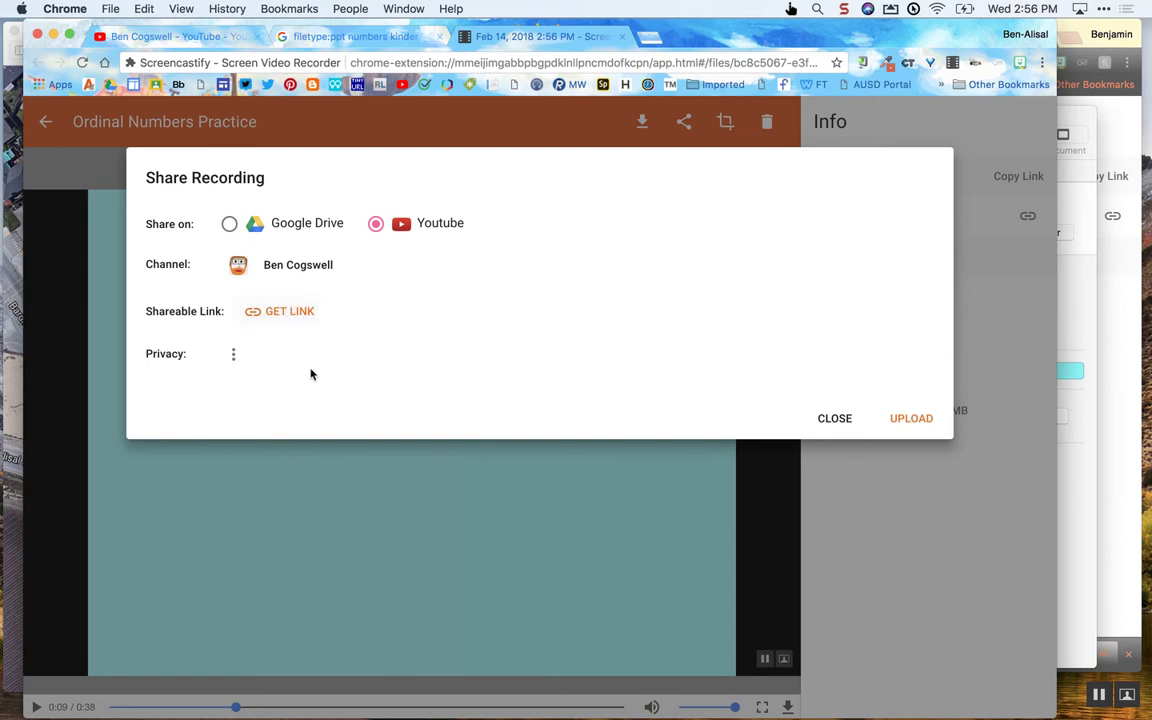
pyautogui.click(236, 355)
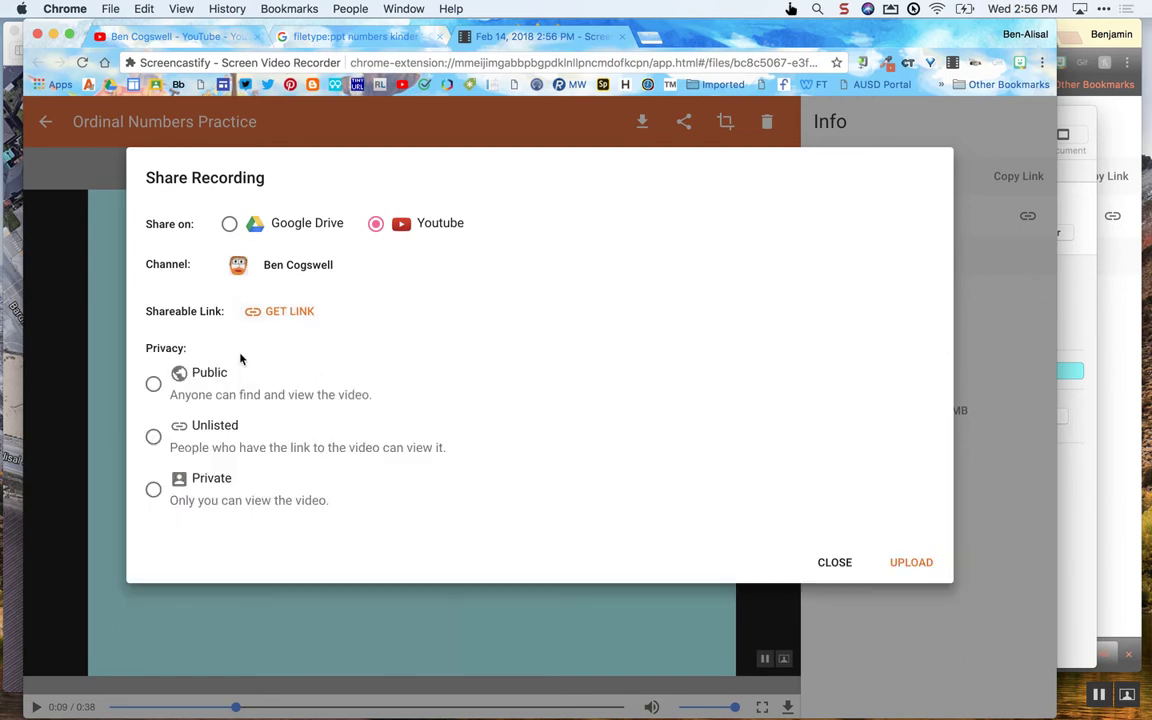
pyautogui.click(235, 449)
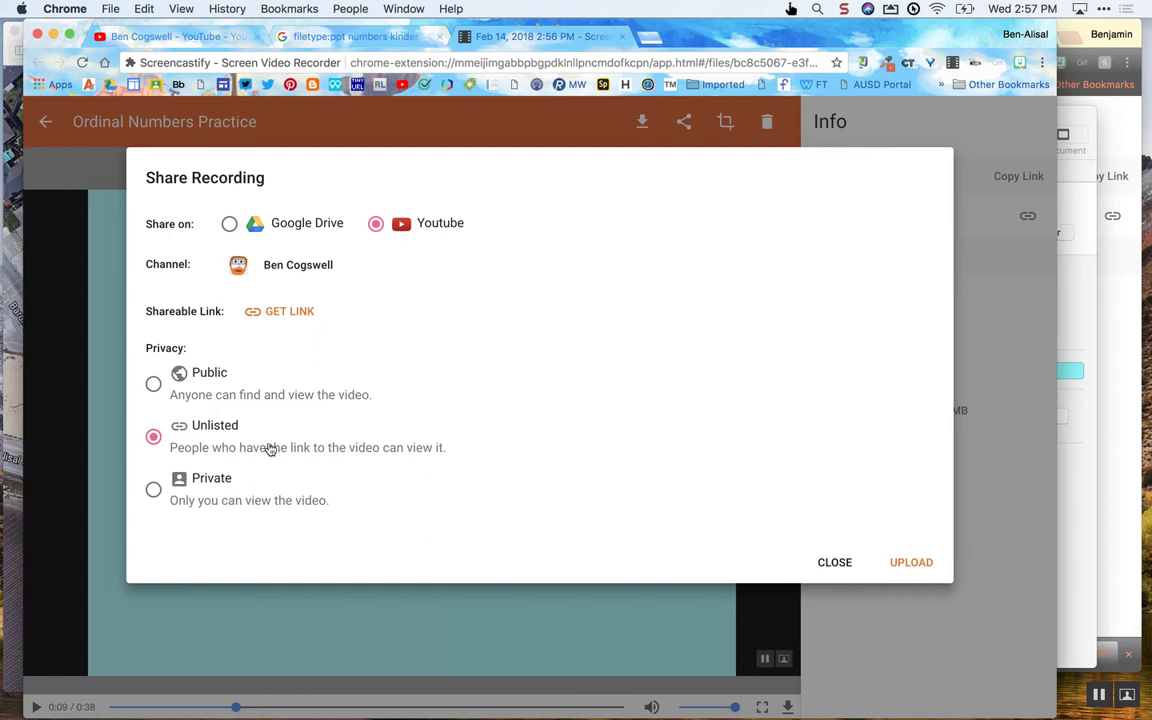
pyautogui.click(921, 563)
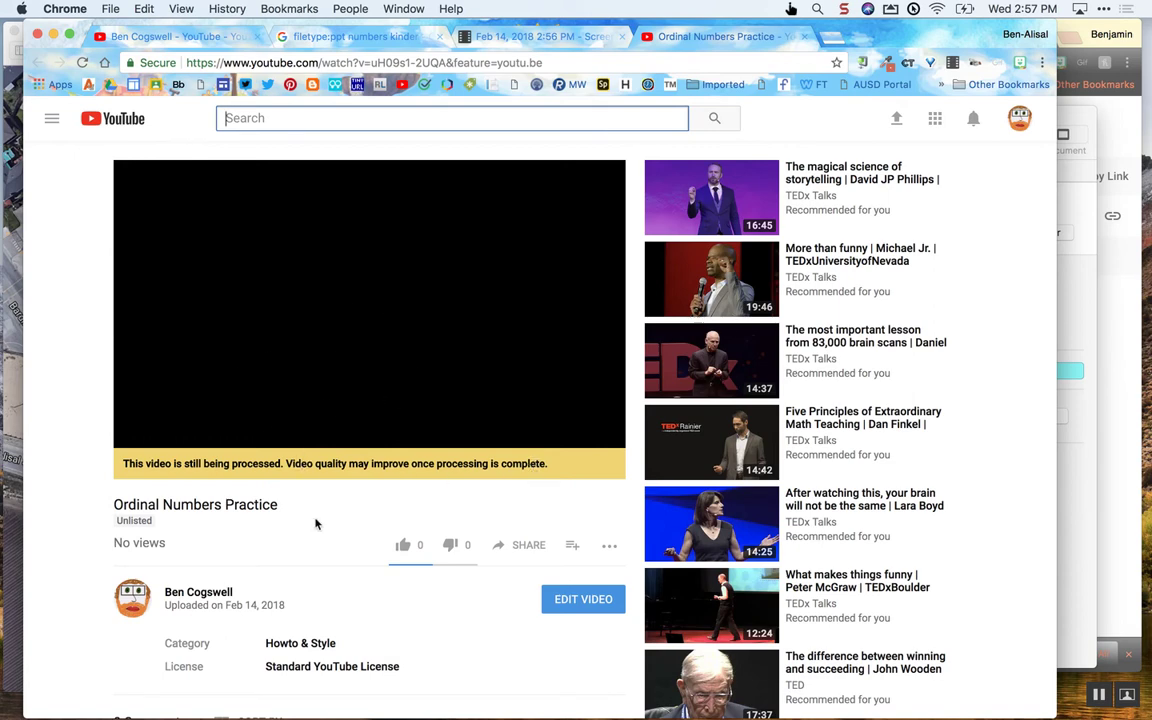
# Leave the video's watch page and go to youtube.com
pyautogui.click(131, 512)
pyautogui.click(411, 62)
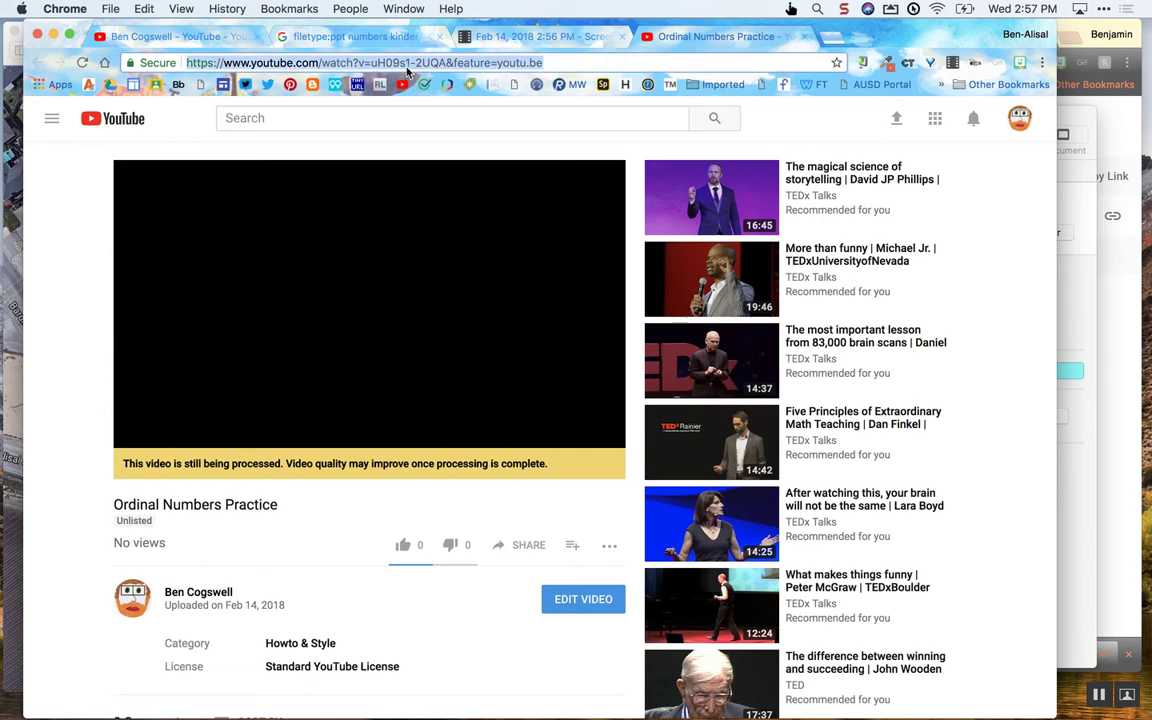
pyautogui.write('youtube.com')
pyautogui.press('Return')
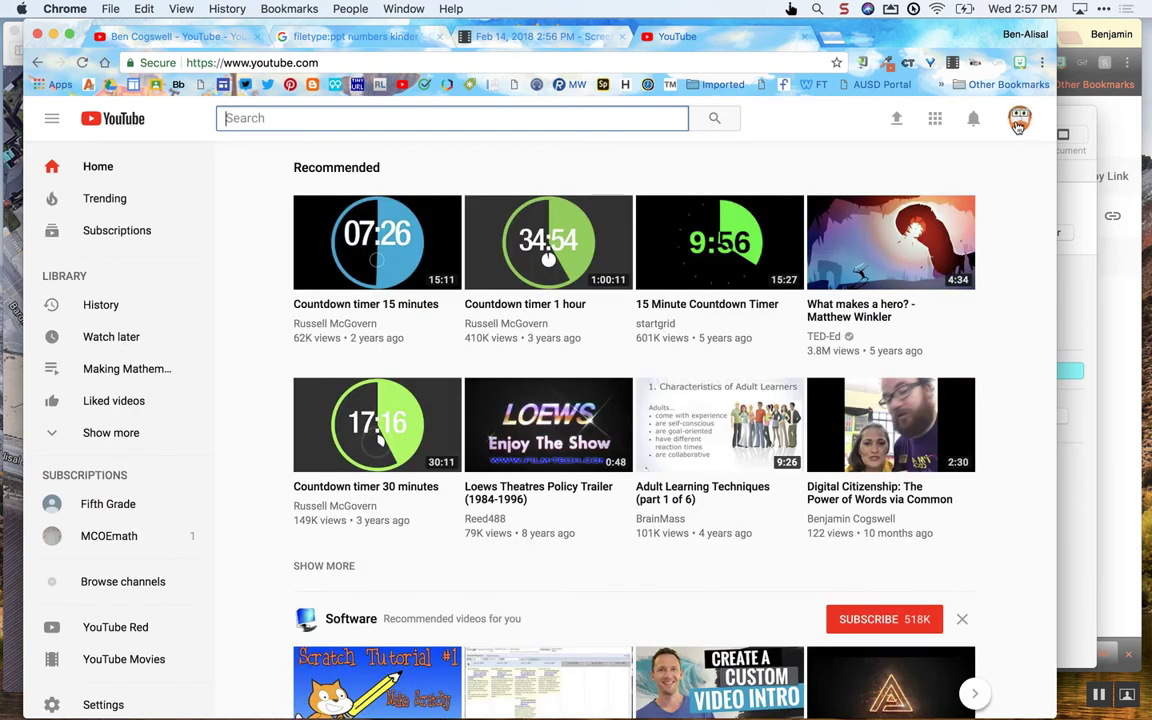
# Browse My channel, then open Creator Studio, where Ordinal Numbers Practice is listed first
pyautogui.click(1020, 120)
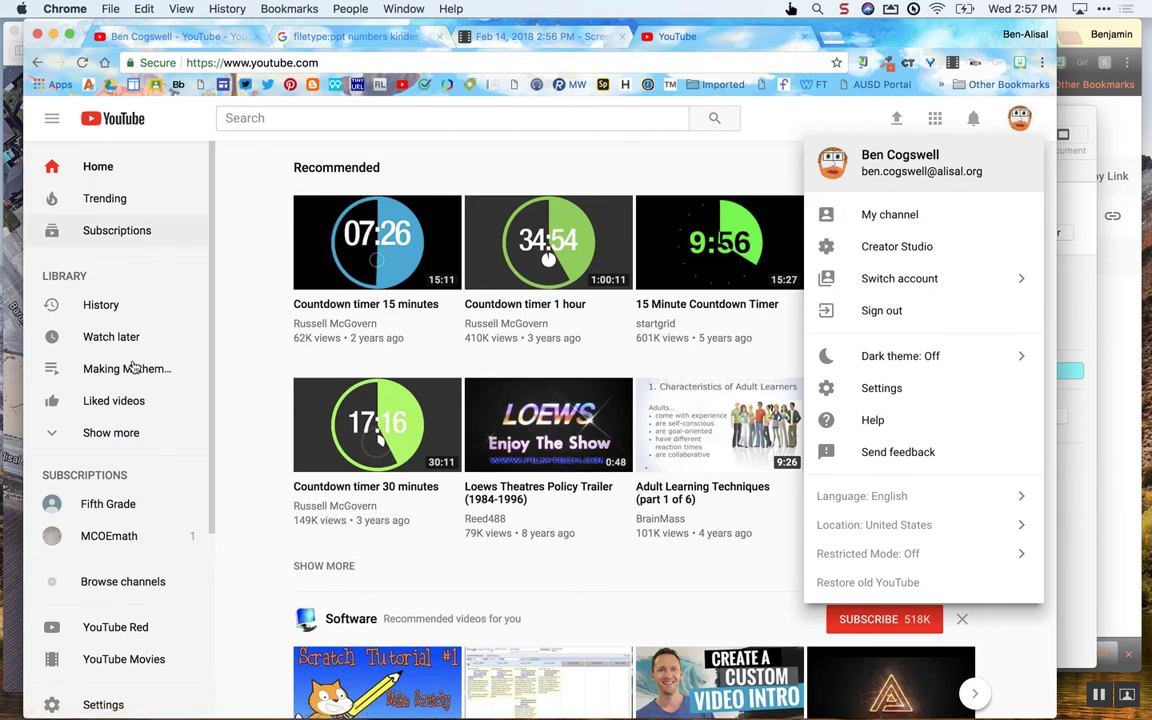
pyautogui.click(945, 216)
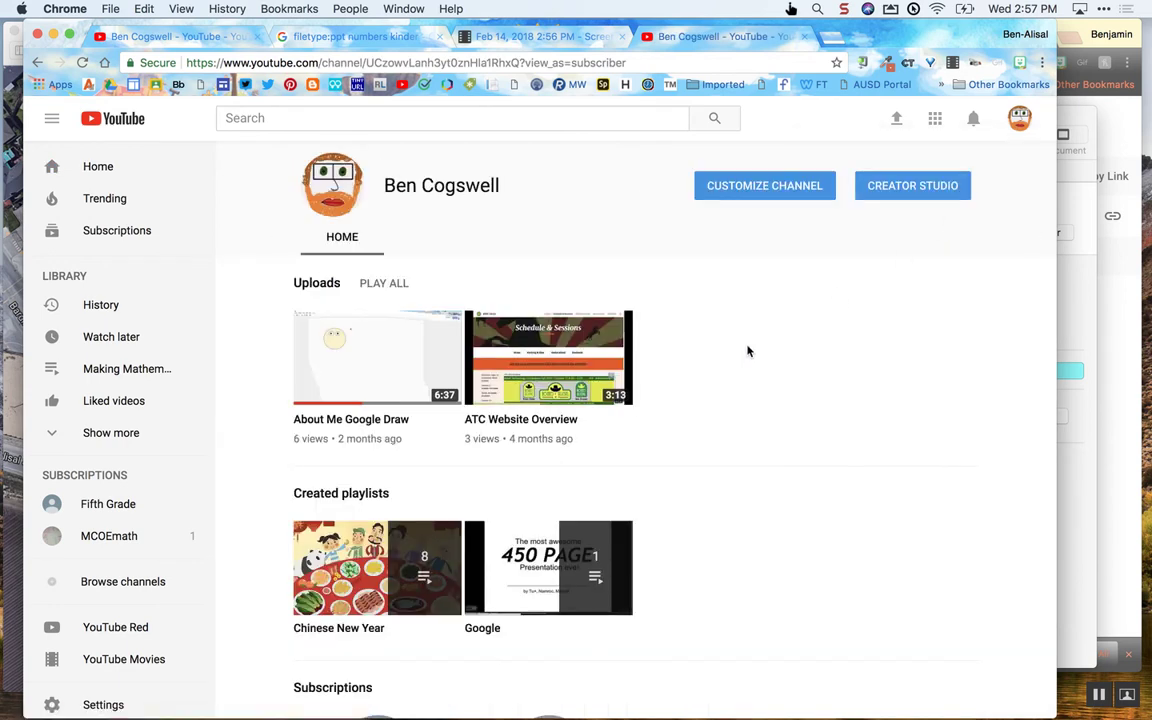
pyautogui.scroll(-2, 748, 350)
pyautogui.scroll(2, 748, 350)
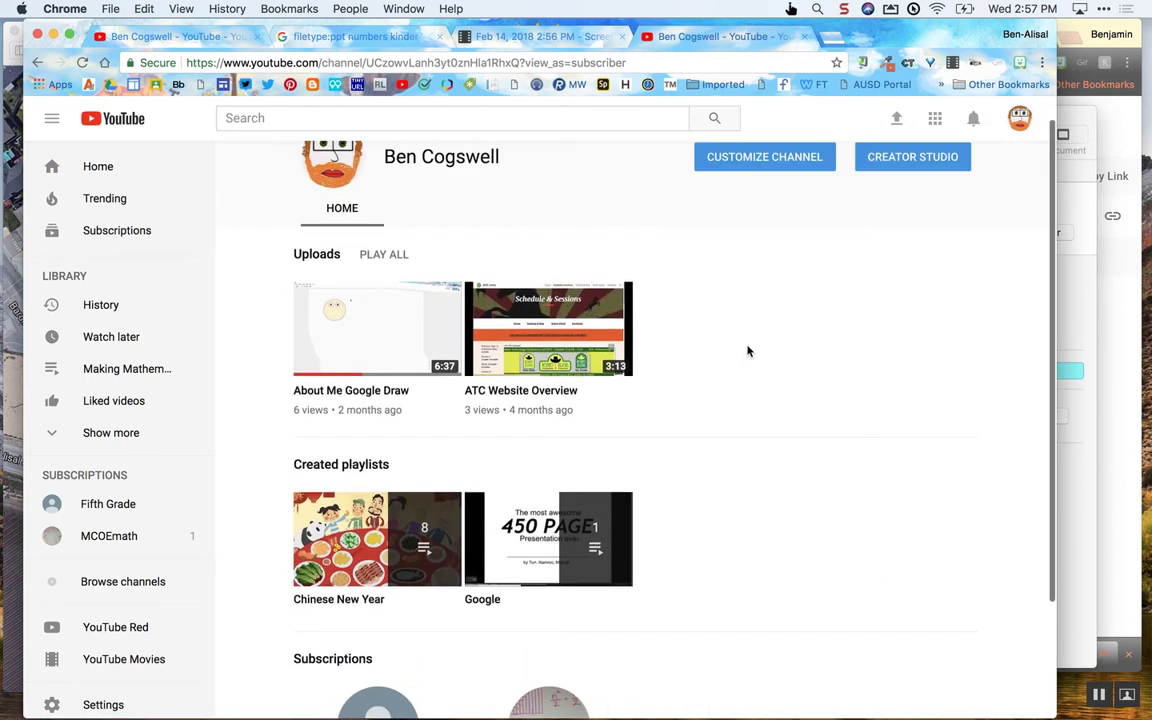
pyautogui.scroll(-2, 731, 365)
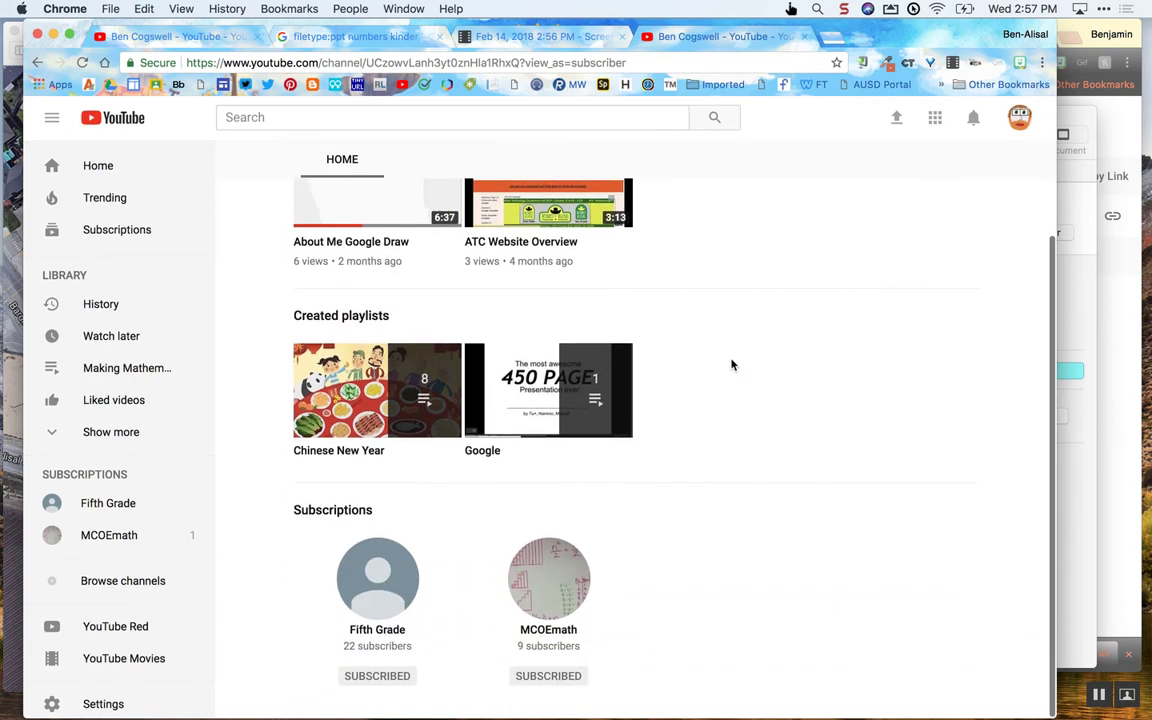
pyautogui.scroll(1, 731, 365)
pyautogui.scroll(2, 731, 365)
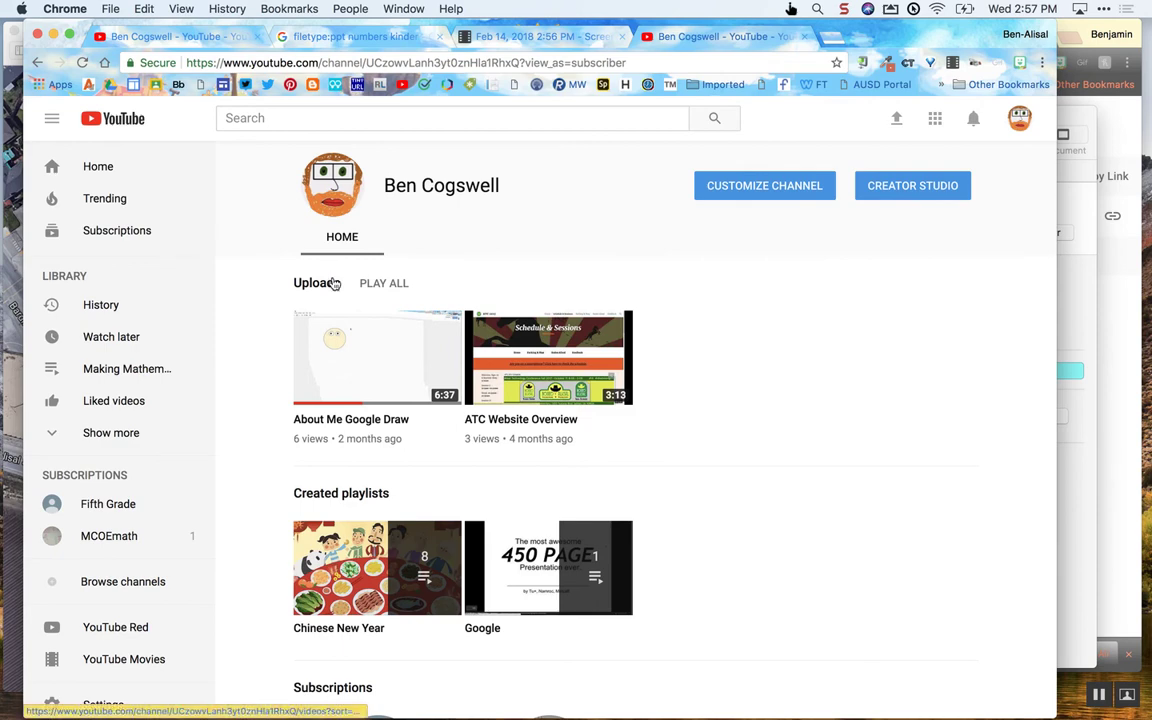
pyautogui.click(1020, 119)
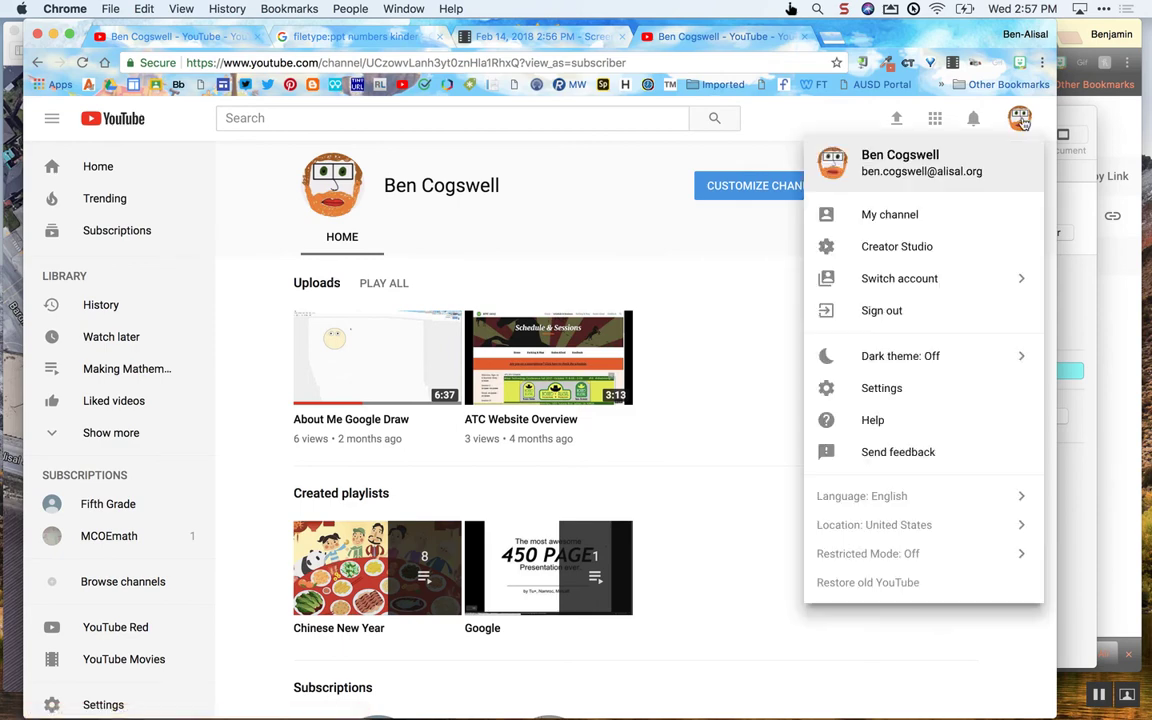
pyautogui.click(930, 249)
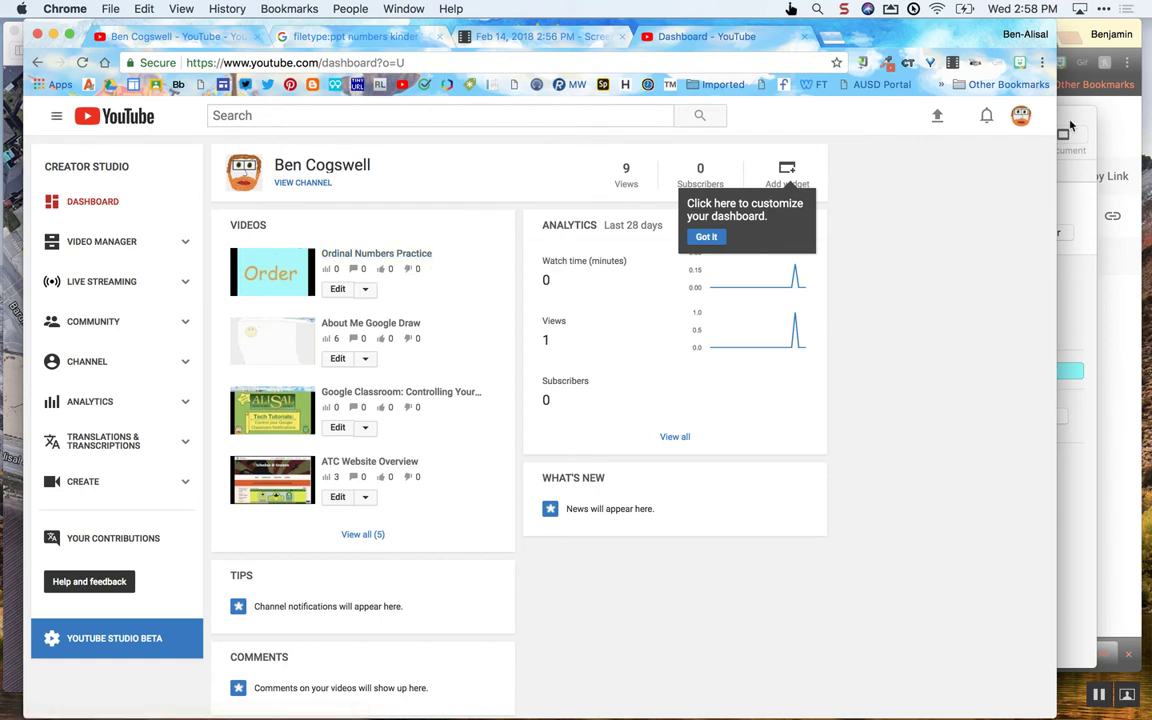
# Check Ordinal Numbers Practice's edit page (0:39, Unlisted), then go back to the full video list
pyautogui.click(1022, 117)
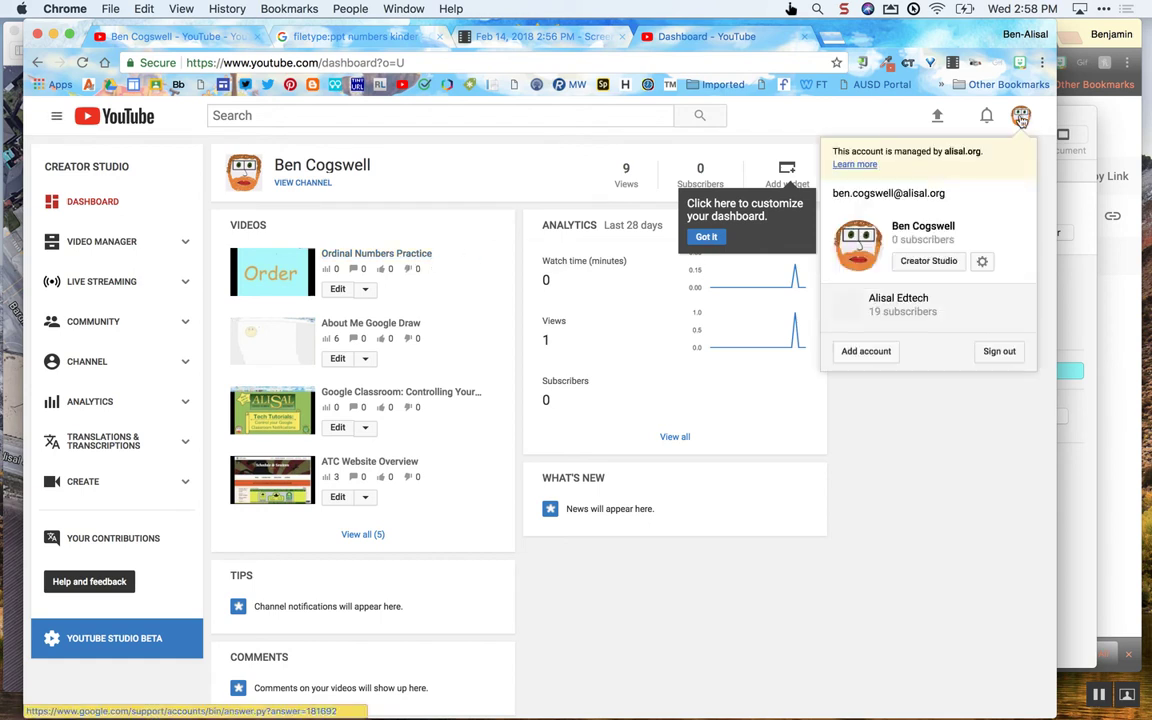
pyautogui.click(335, 234)
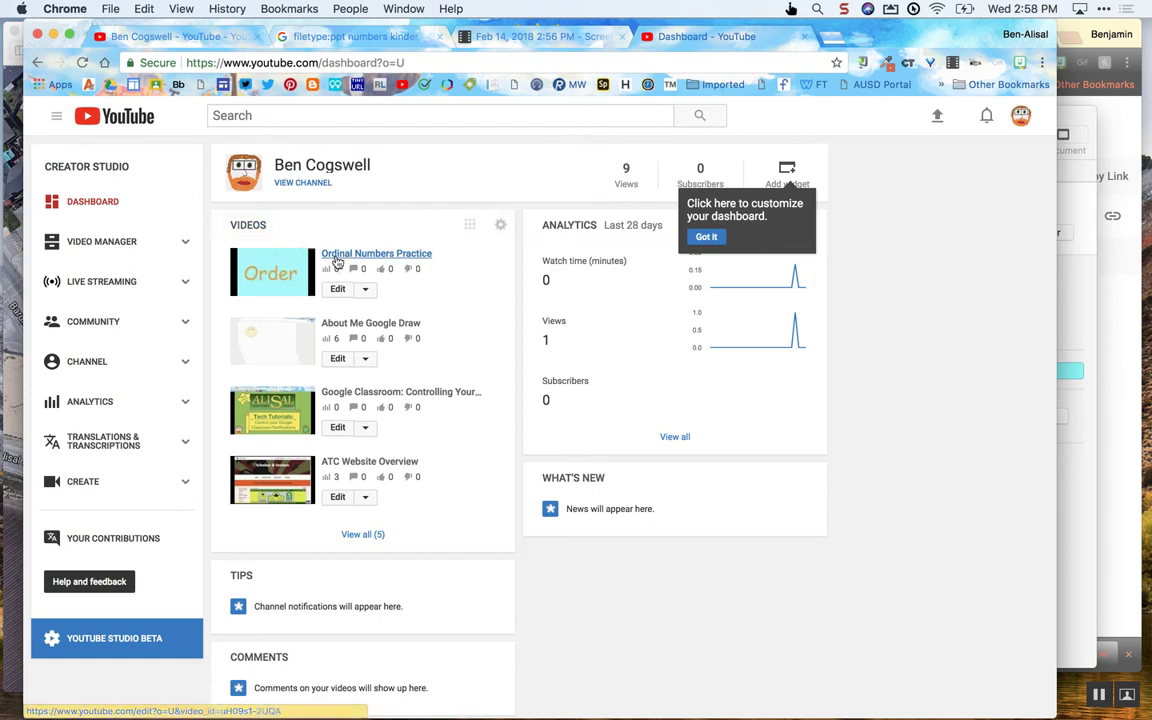
pyautogui.click(338, 255)
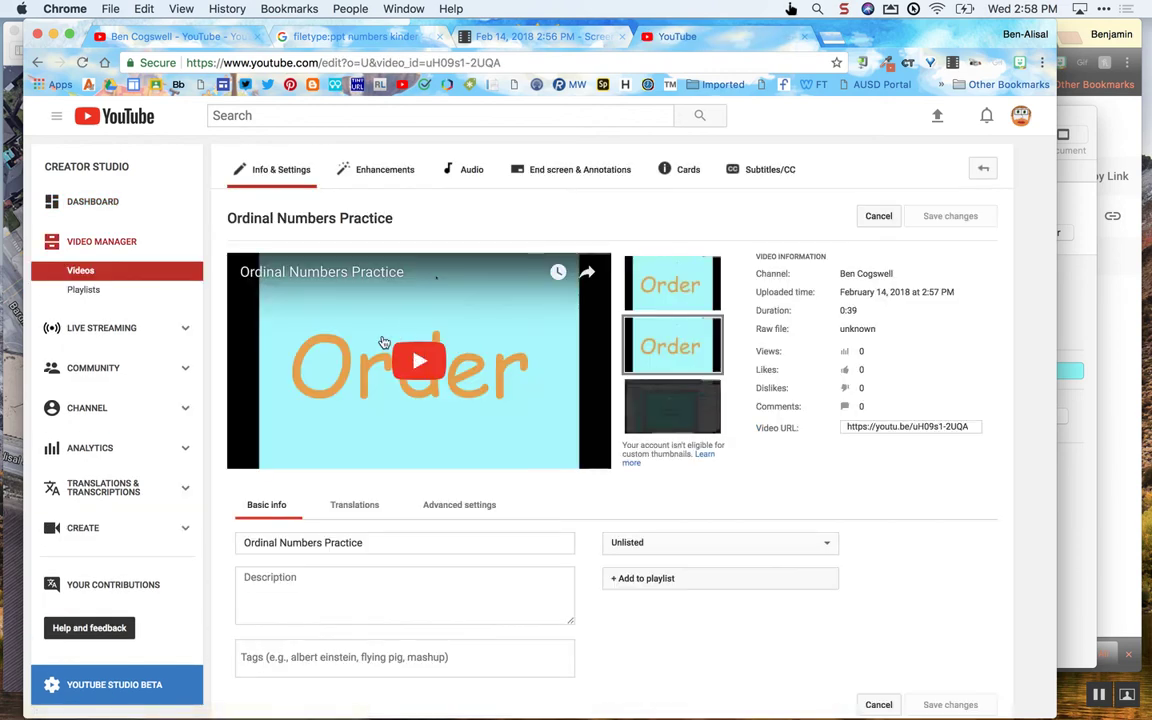
pyautogui.scroll(-3, 386, 342)
pyautogui.scroll(3, 383, 342)
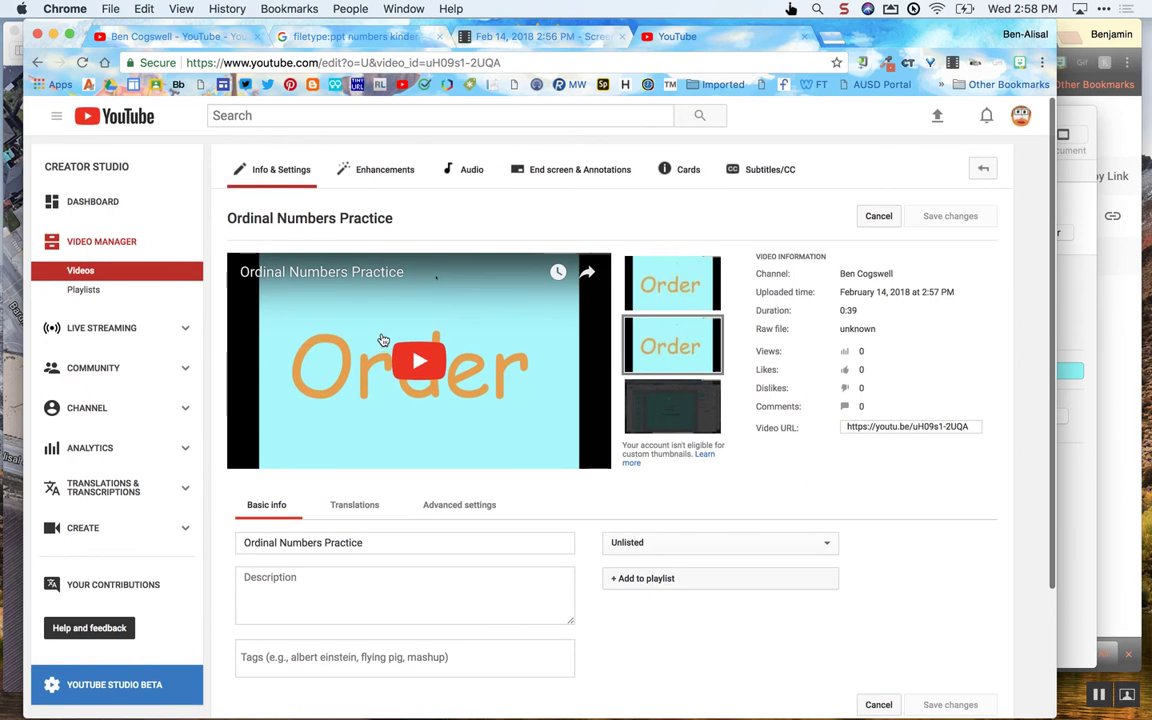
pyautogui.click(979, 171)
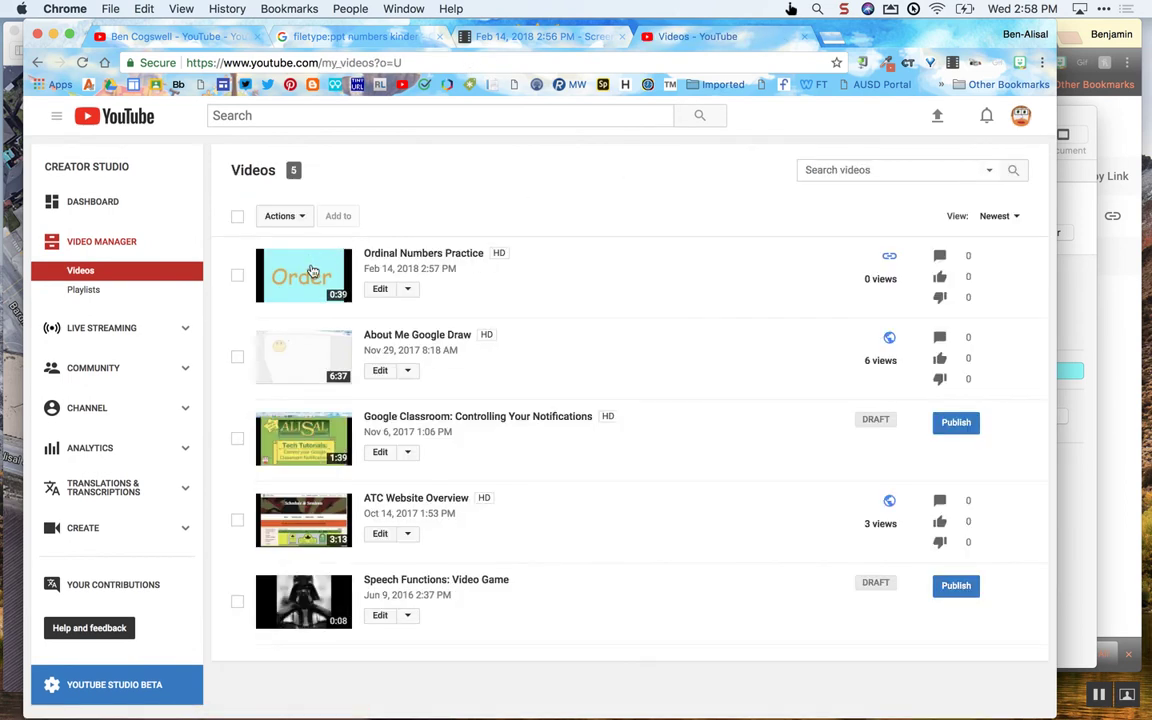
# Open the Ordinal Numbers Practice watch page and play, then pause, the video
pyautogui.click(312, 271)
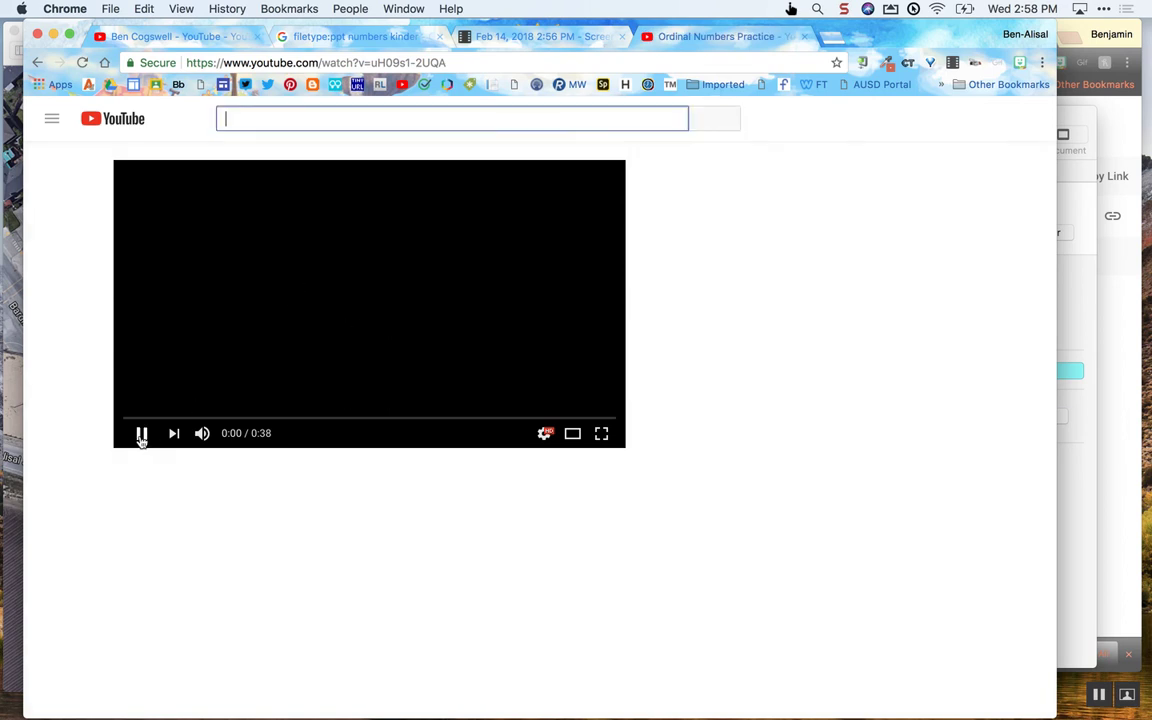
pyautogui.click(140, 433)
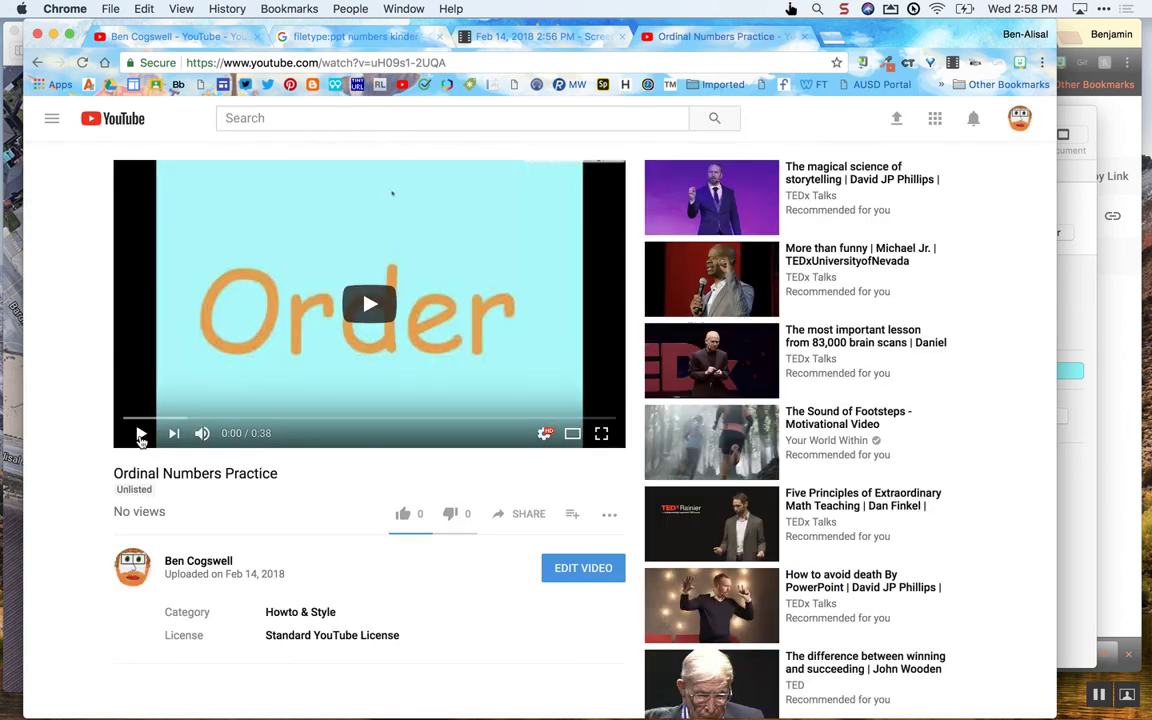
pyautogui.click(141, 435)
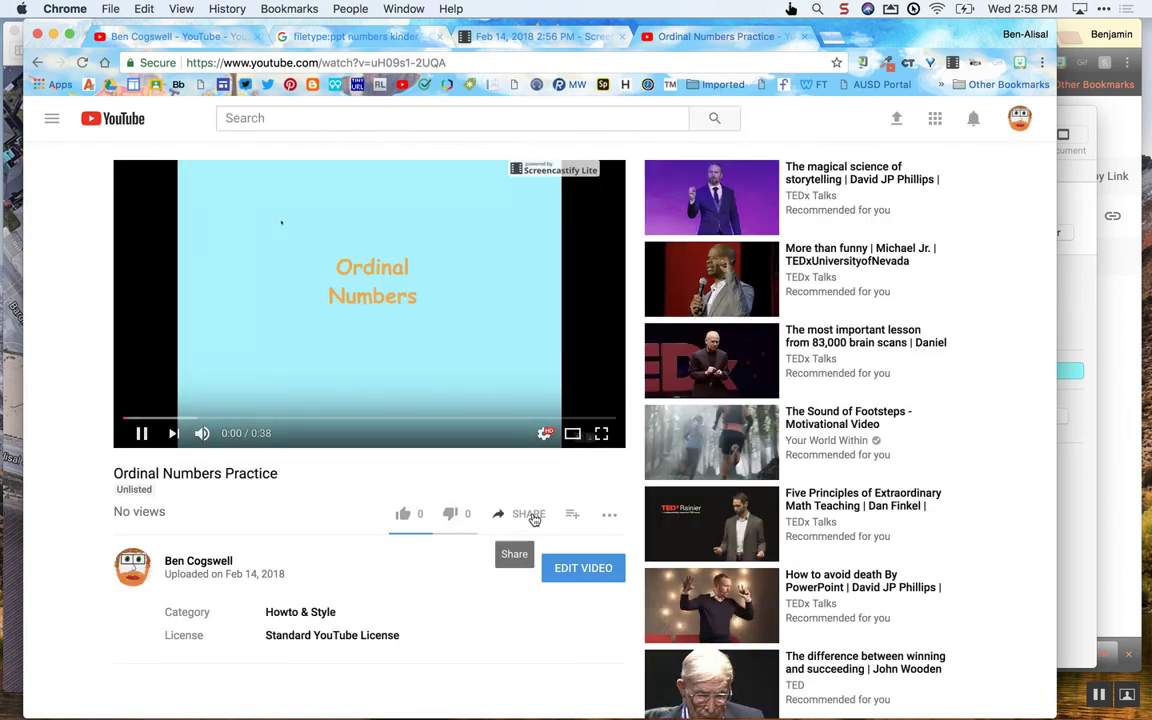
pyautogui.click(141, 435)
pyautogui.click(533, 520)
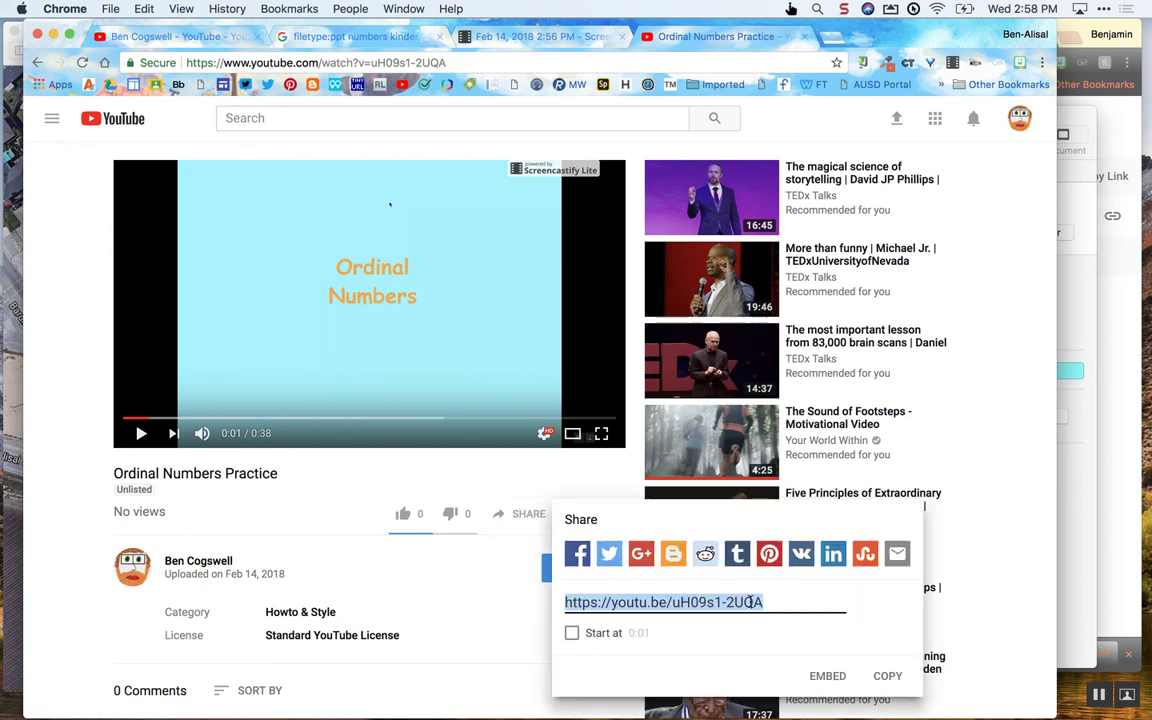
pyautogui.click(772, 602)
pyautogui.moveTo(763, 601); pyautogui.dragTo(563, 594)
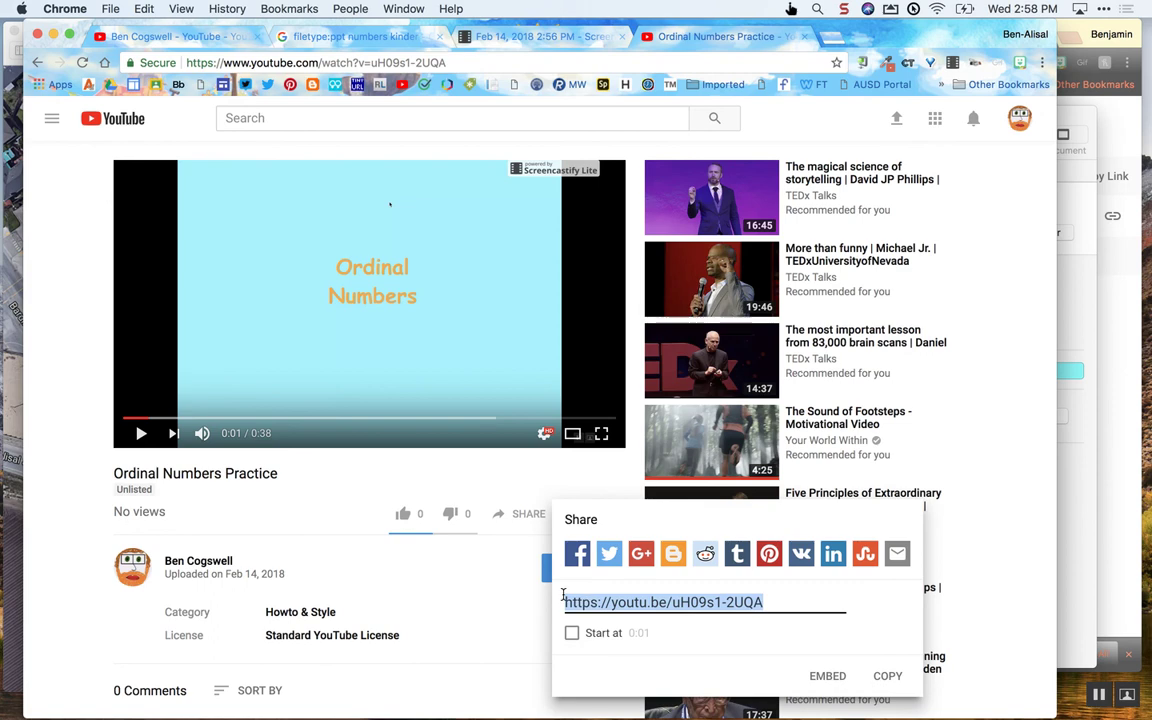